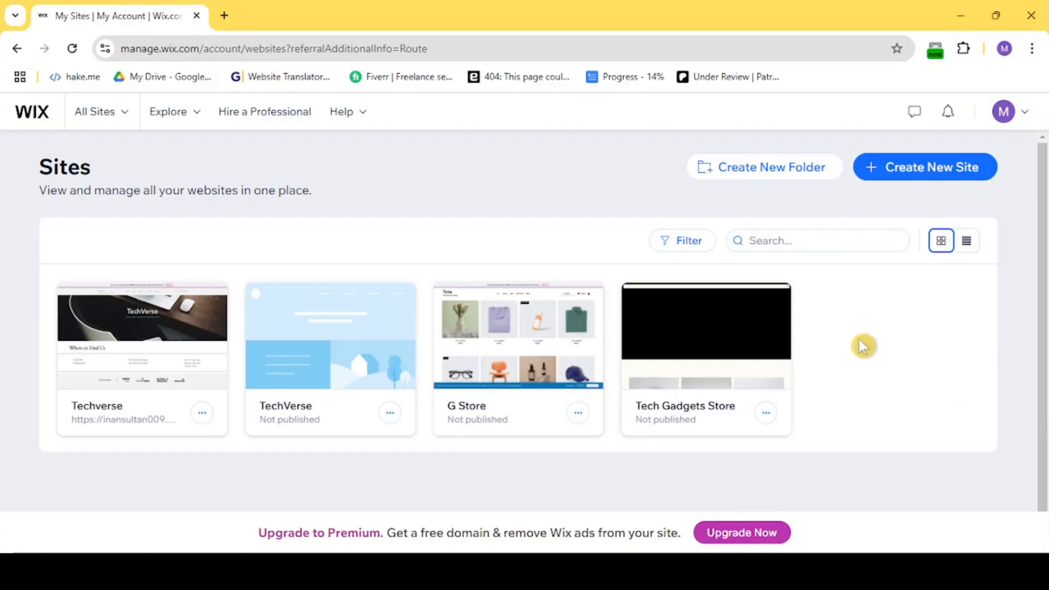
# - Open the G Store site in the website editor and close its dashboard tab
pyautogui.moveTo(569, 374)
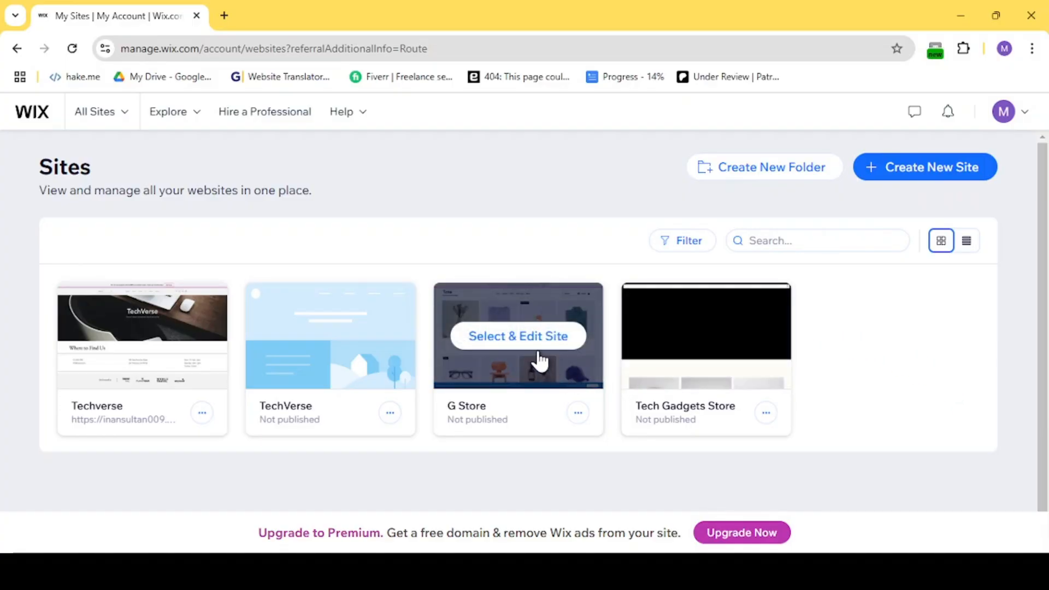
pyautogui.click(573, 339)
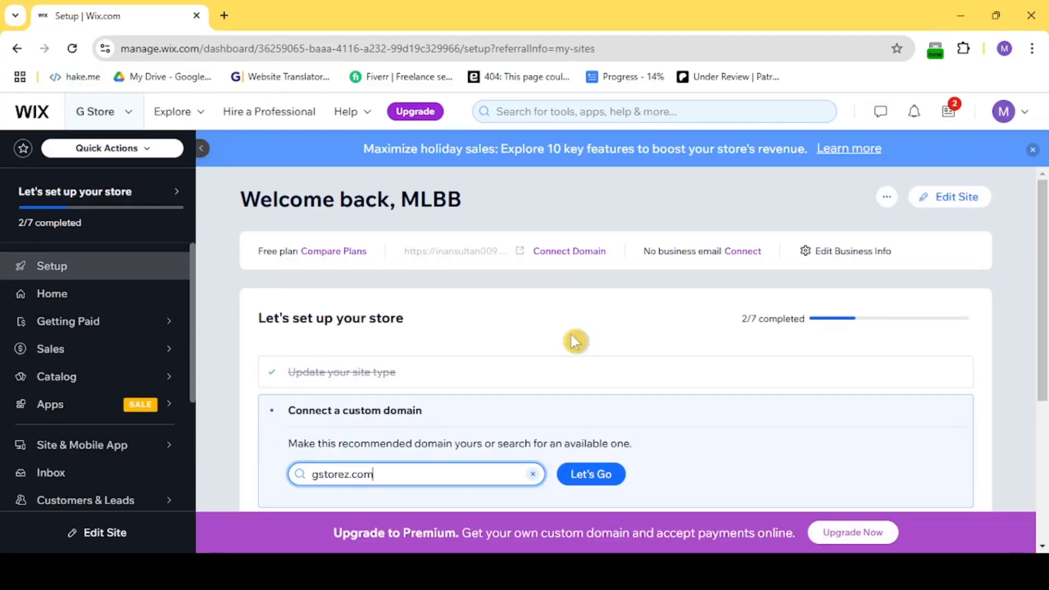
pyautogui.click(959, 211)
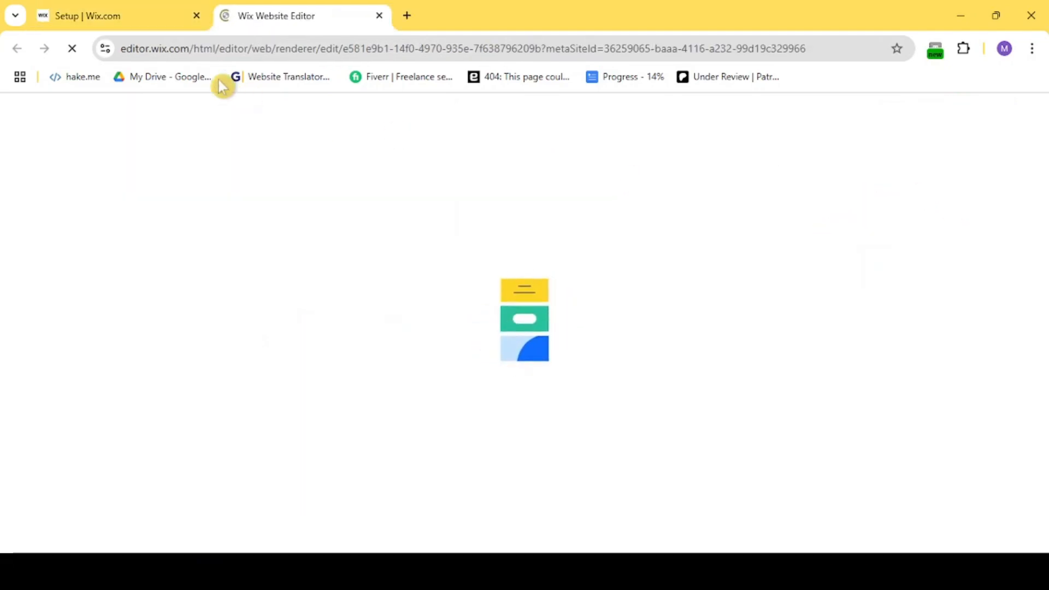
pyautogui.click(197, 14)
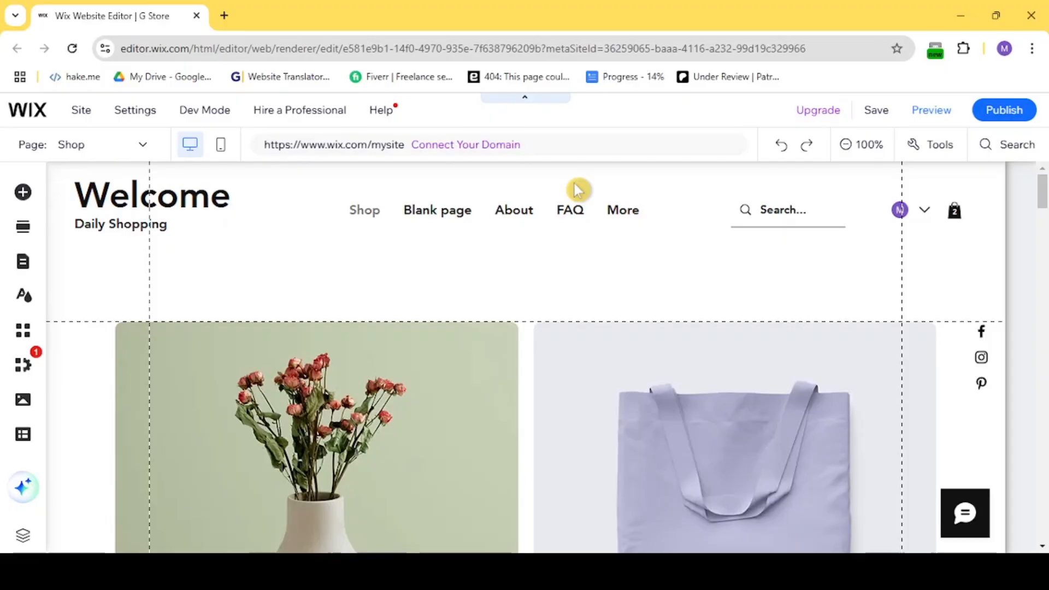
# - Look through the list of site pages, switch to the Contact page and examine its existing contact form
pyautogui.click(300, 198)
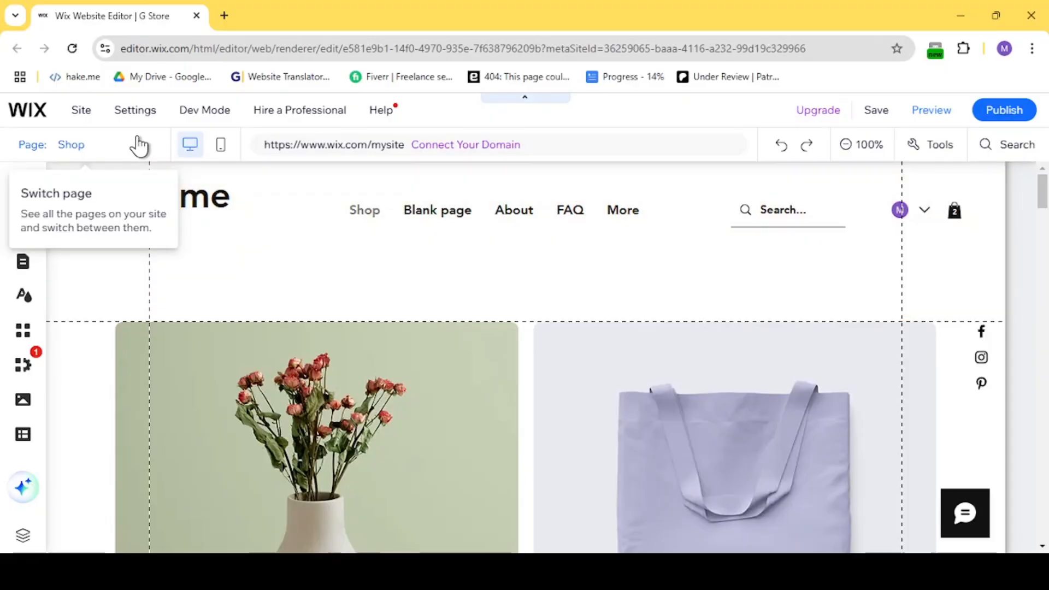
pyautogui.click(142, 146)
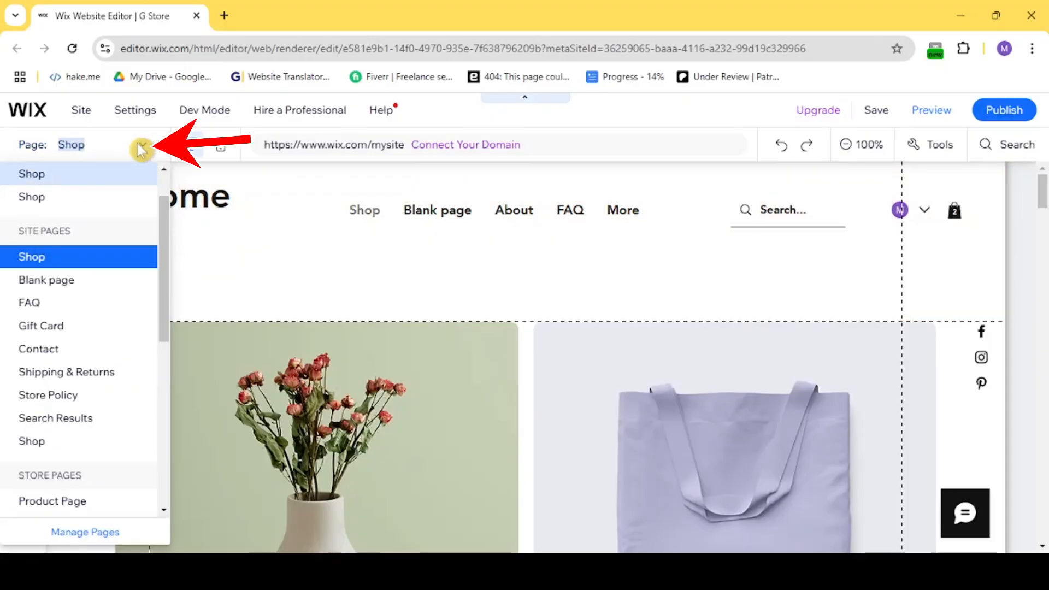
pyautogui.scroll(-3, 101, 293)
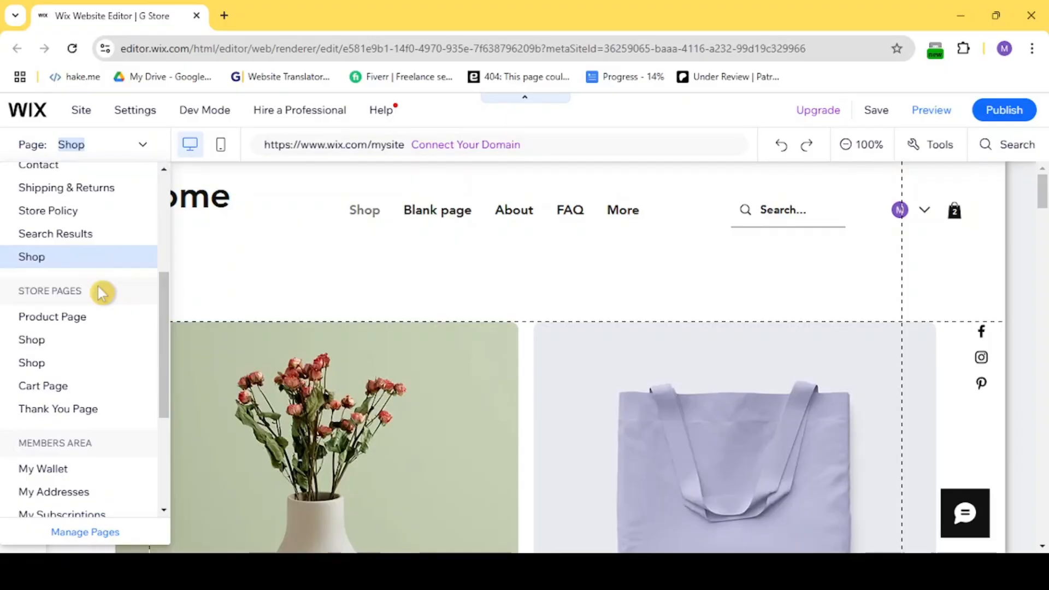
pyautogui.scroll(-4, 101, 294)
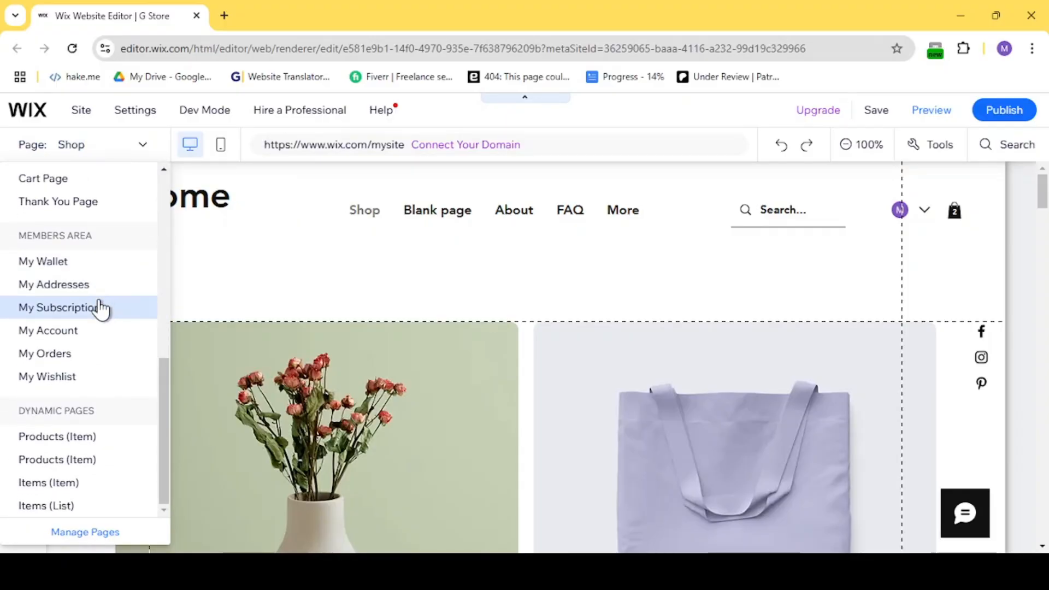
pyautogui.scroll(8, 100, 307)
pyautogui.click(87, 347)
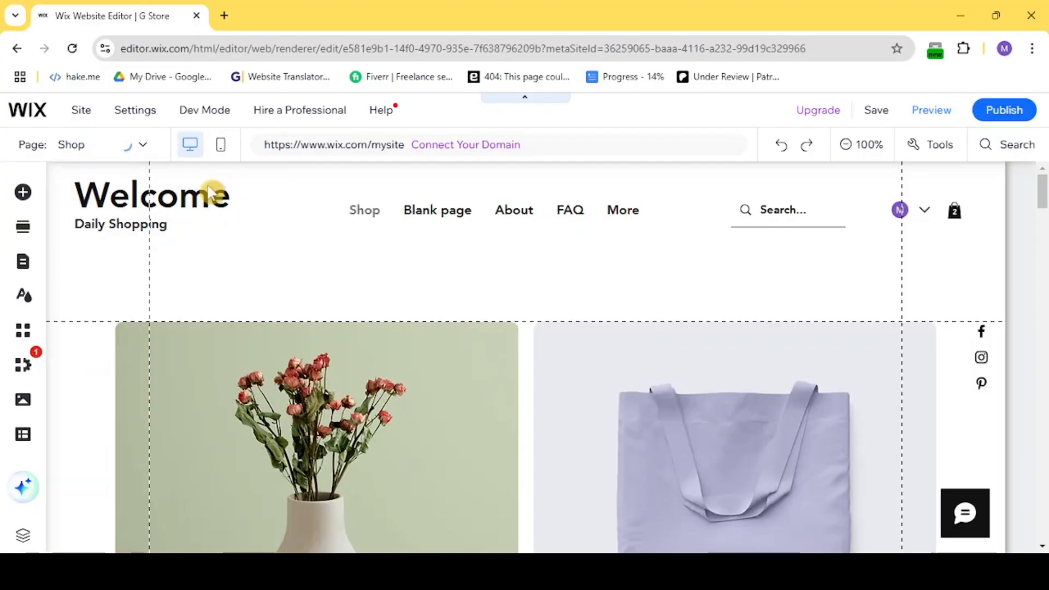
pyautogui.scroll(-10, 321, 394)
pyautogui.scroll(3, 321, 393)
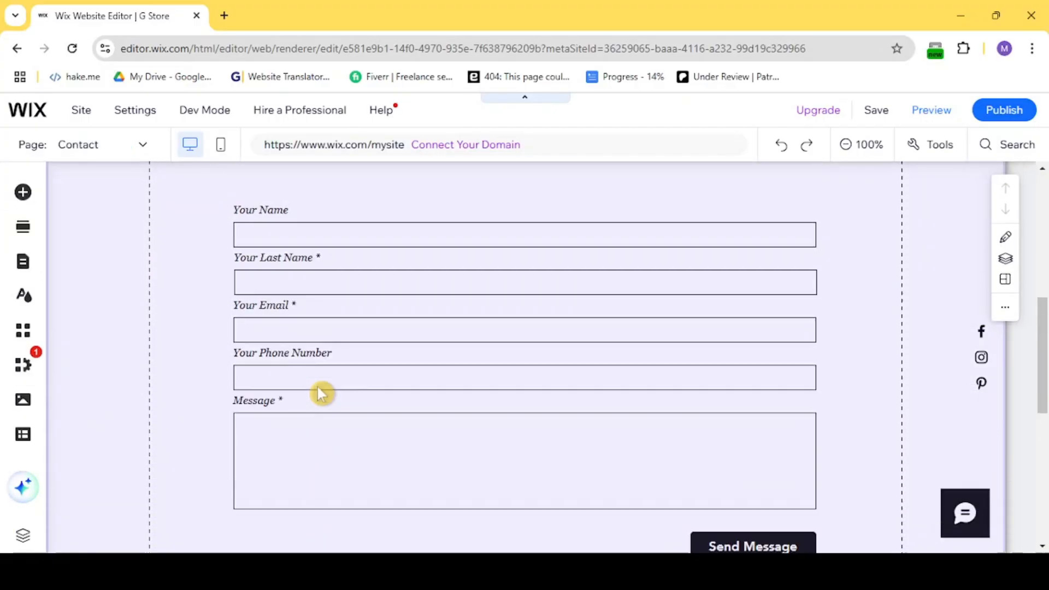
pyautogui.scroll(3, 321, 393)
pyautogui.scroll(5, 322, 393)
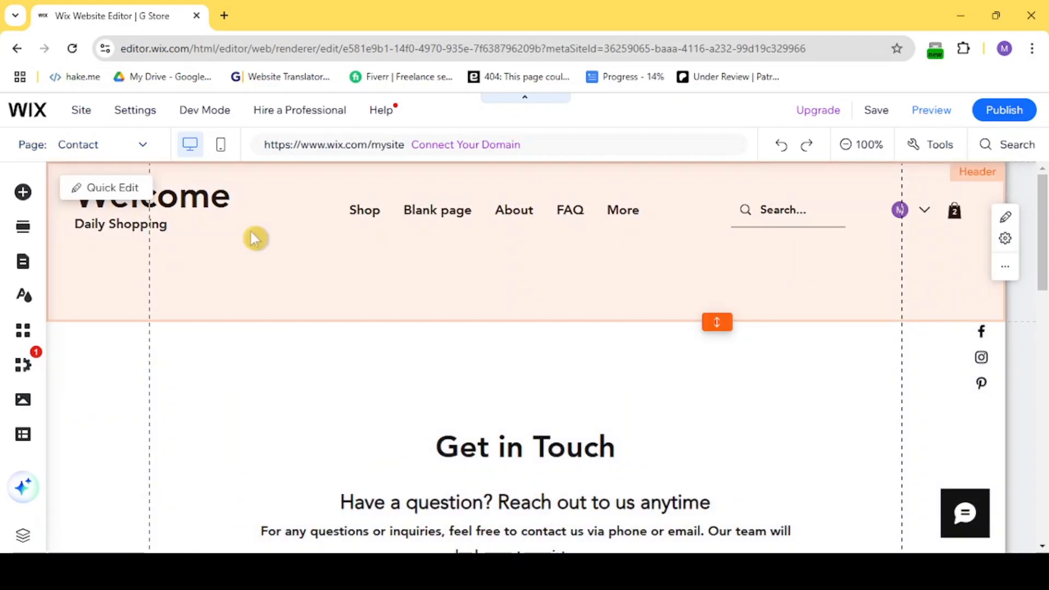
# - Browse the Contact page templates for adding a page, and add a blank page to the site instead
pyautogui.click(144, 146)
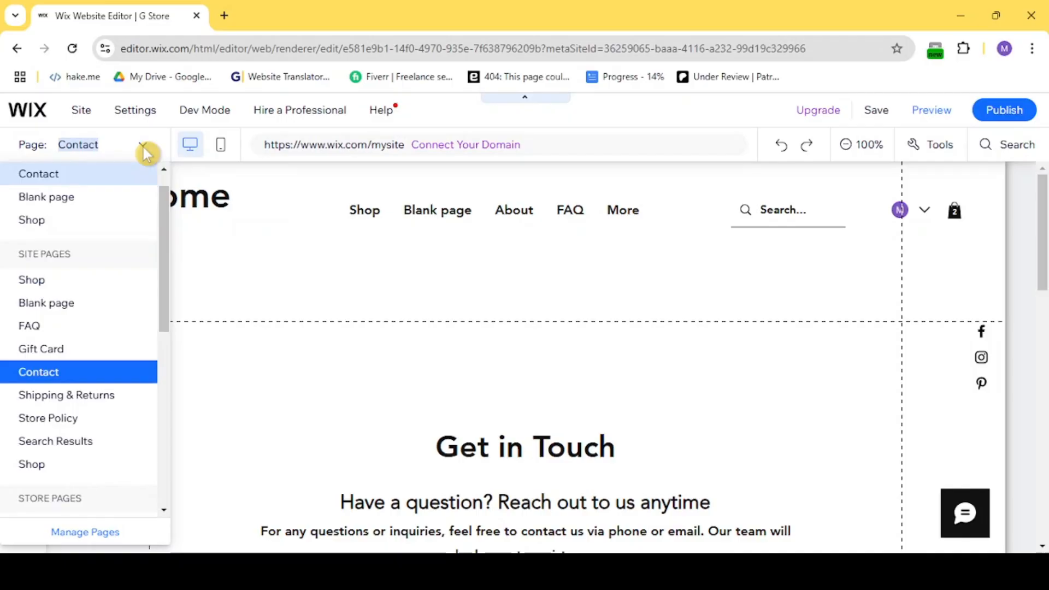
pyautogui.scroll(-5, 98, 377)
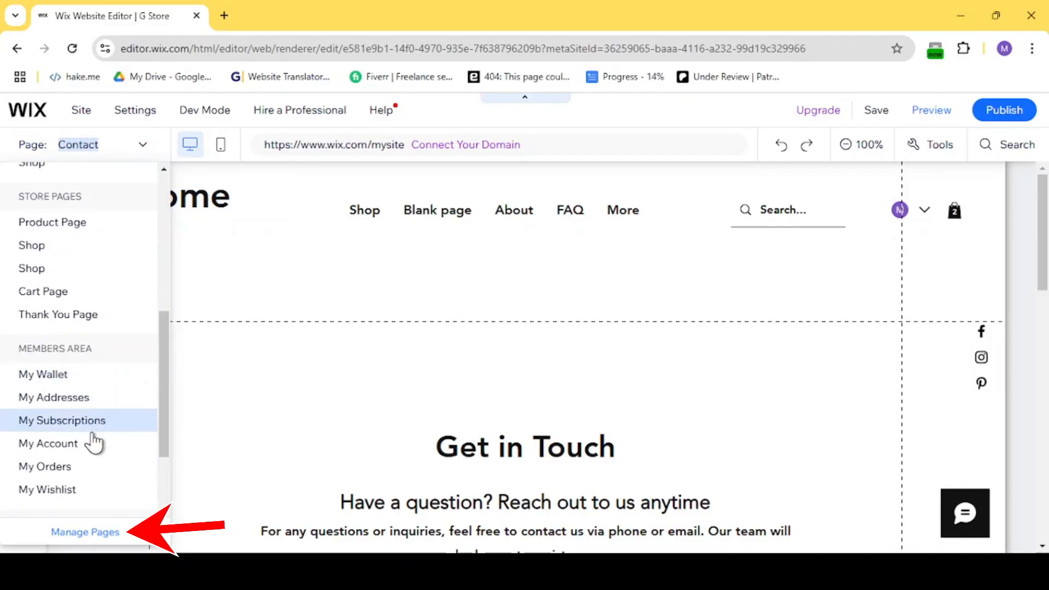
pyautogui.click(85, 532)
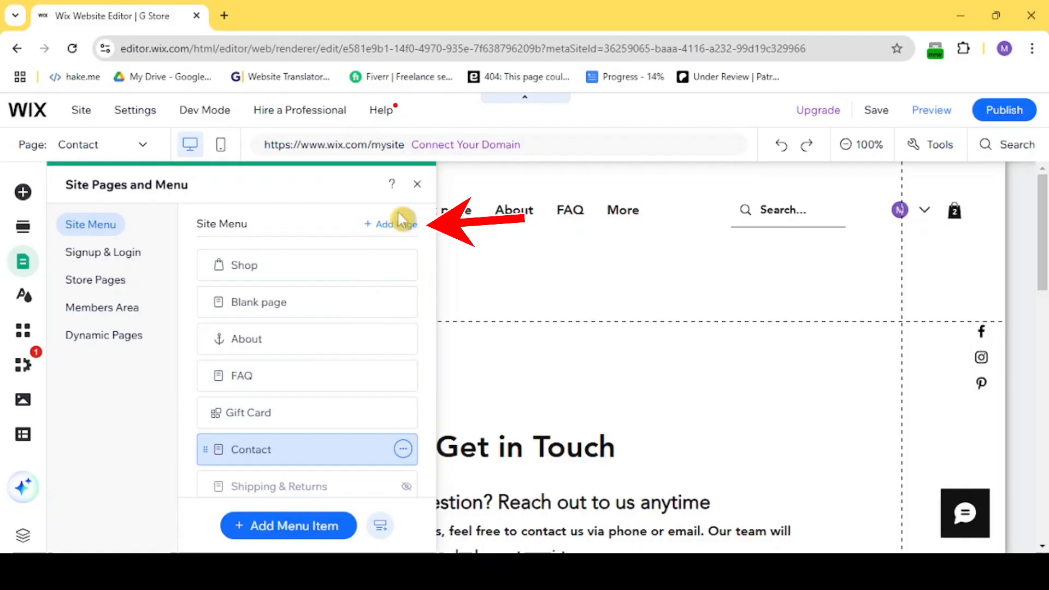
pyautogui.click(409, 227)
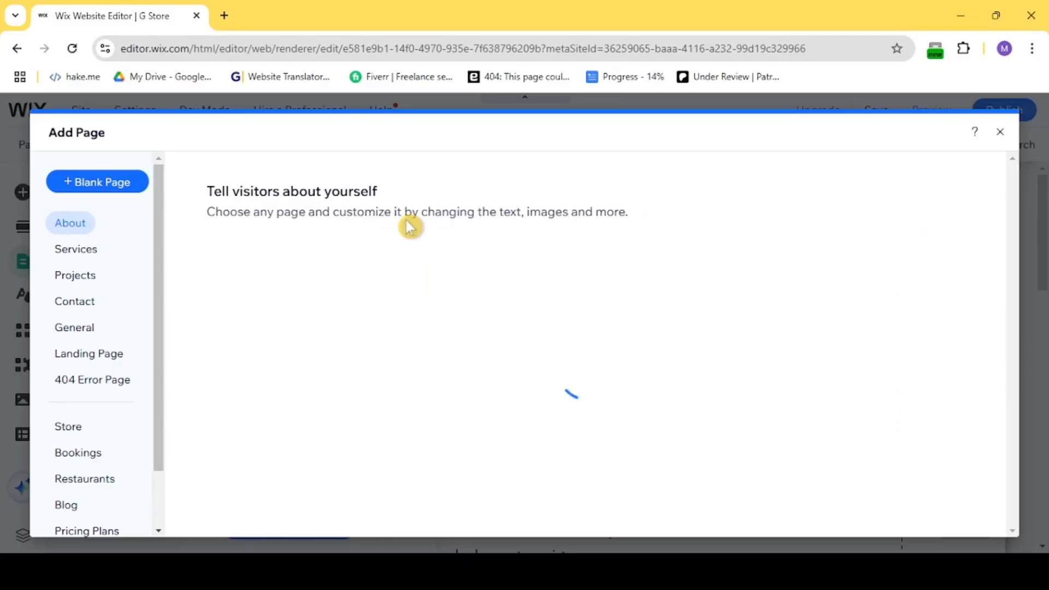
pyautogui.click(82, 306)
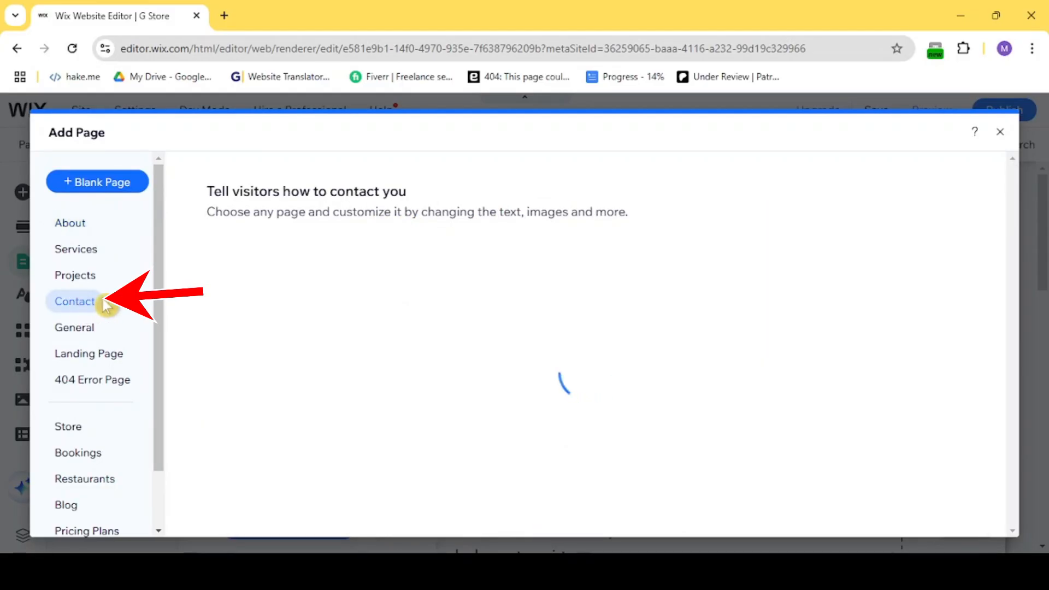
pyautogui.moveTo(253, 297)
pyautogui.moveTo(501, 352)
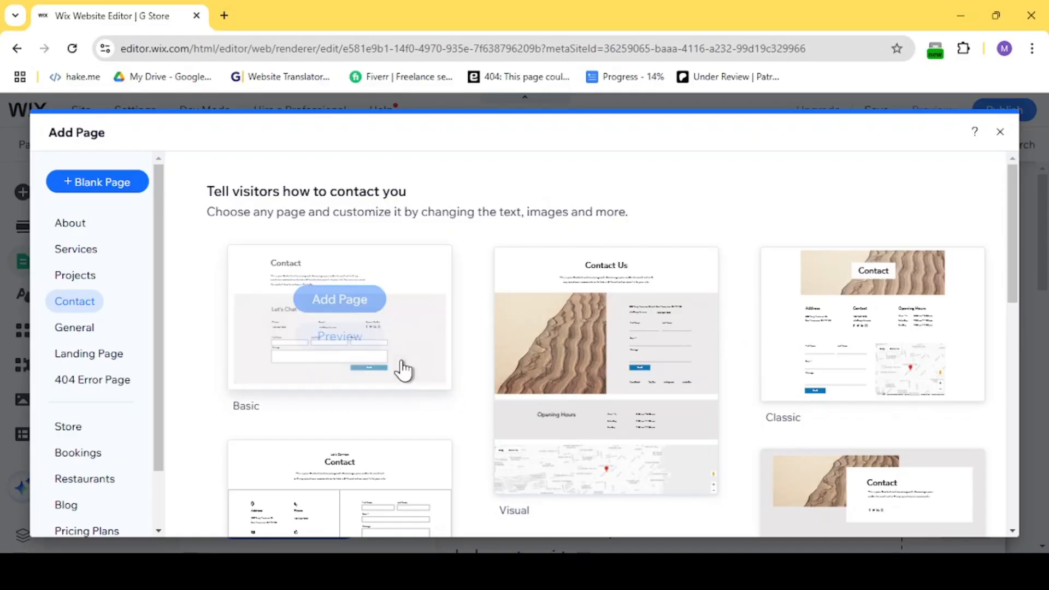
pyautogui.moveTo(423, 377)
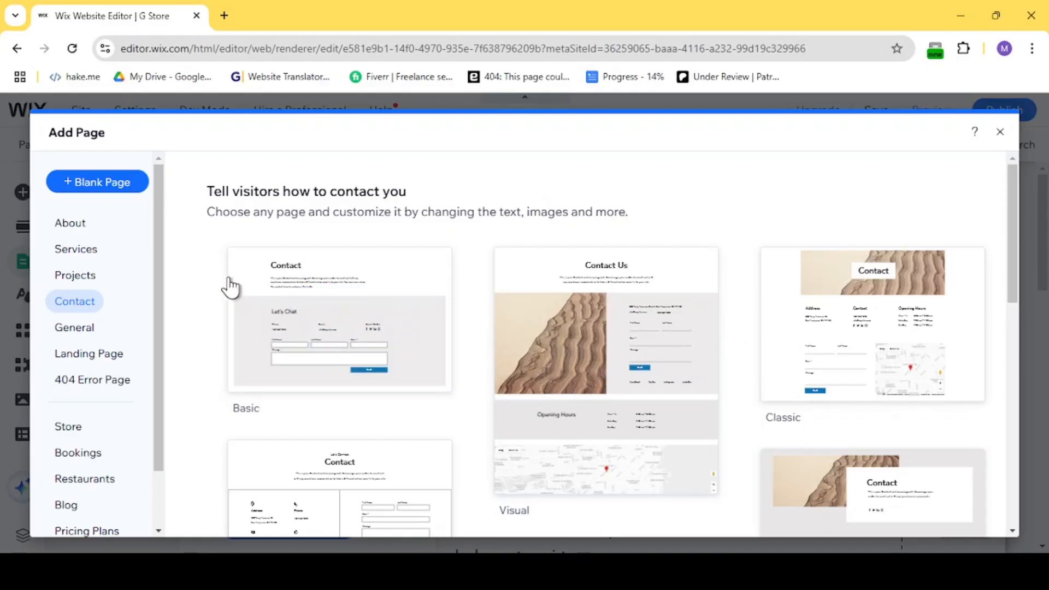
pyautogui.click(114, 192)
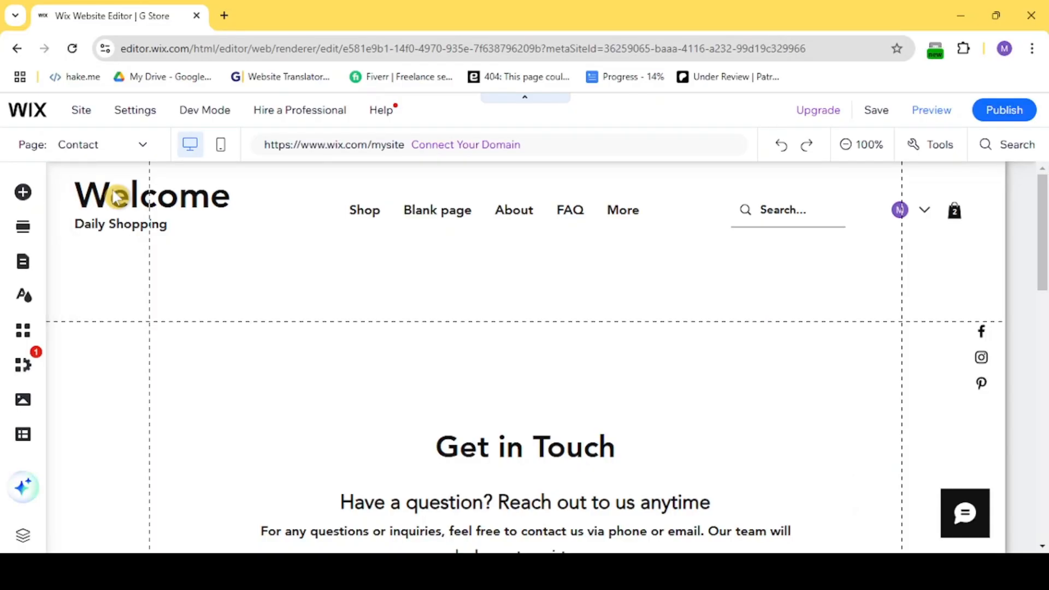
# - Rename the new page as "Contact us v2" in the site menu and close the page management
pyautogui.click(120, 149)
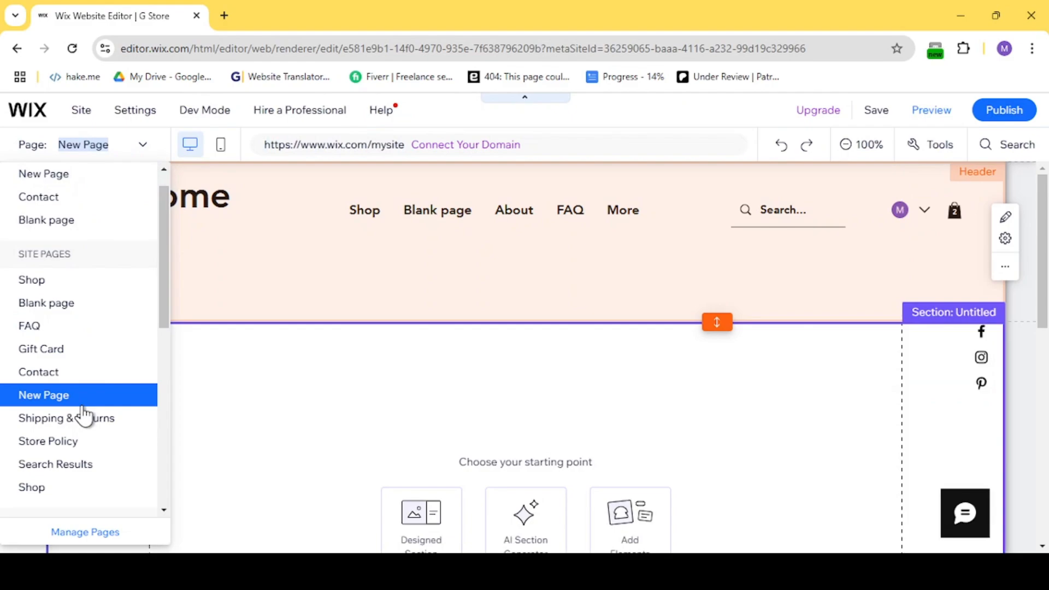
pyautogui.click(230, 284)
pyautogui.click(93, 147)
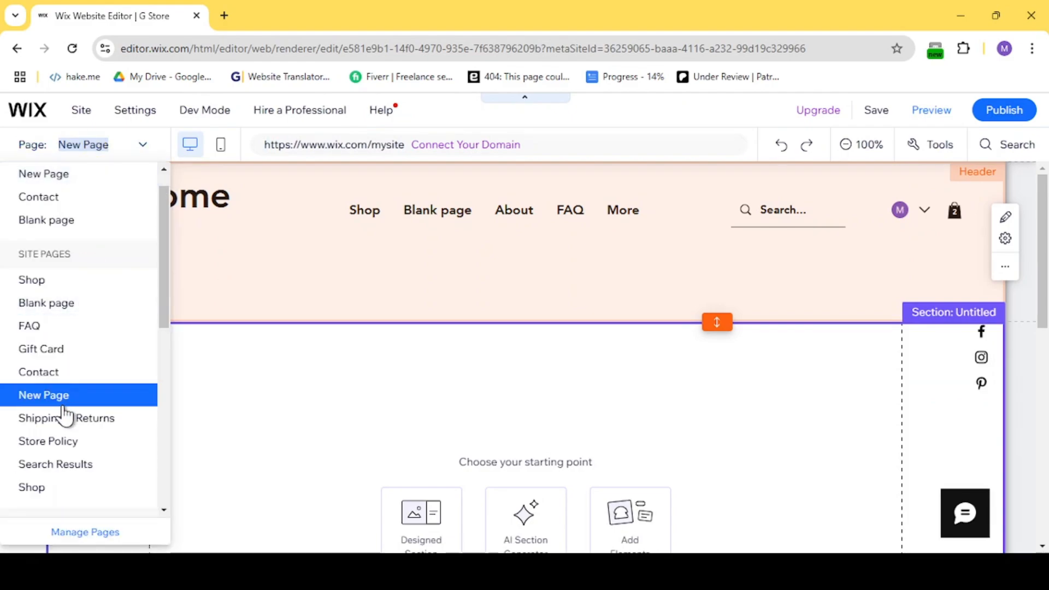
pyautogui.click(84, 531)
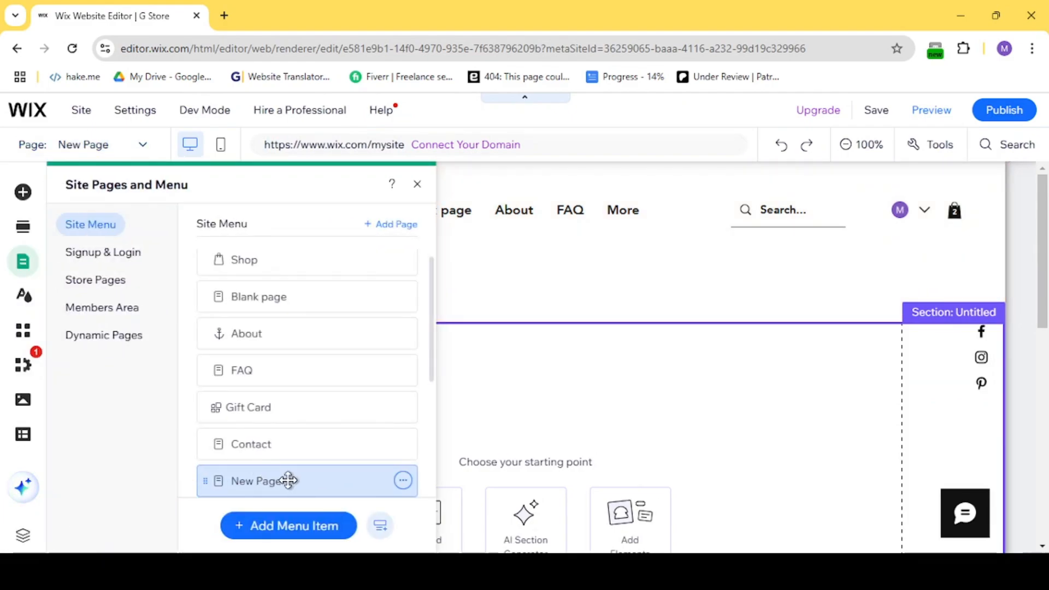
pyautogui.click(402, 480)
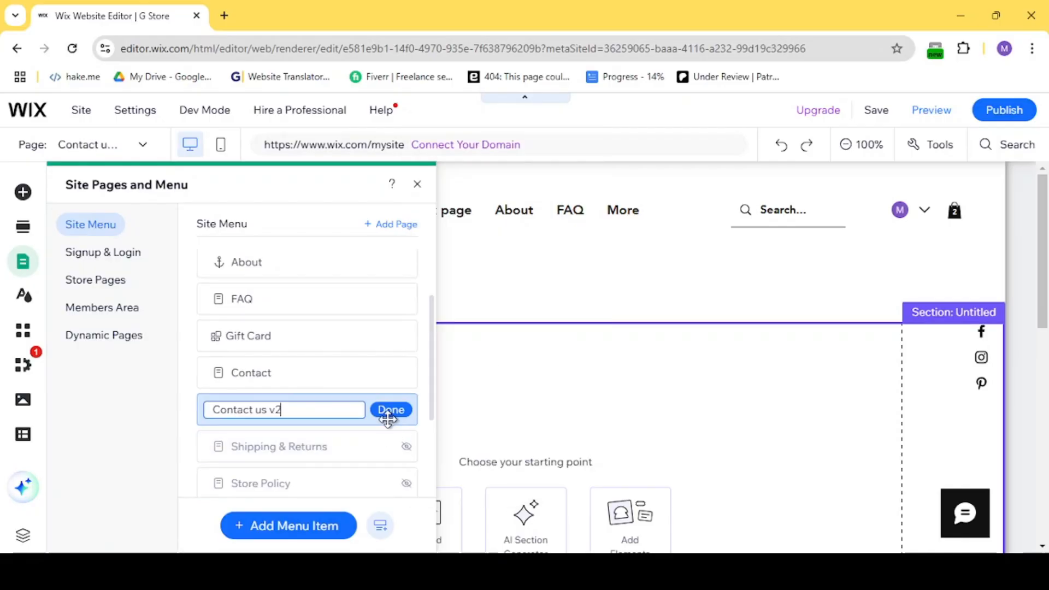
pyautogui.click(391, 421)
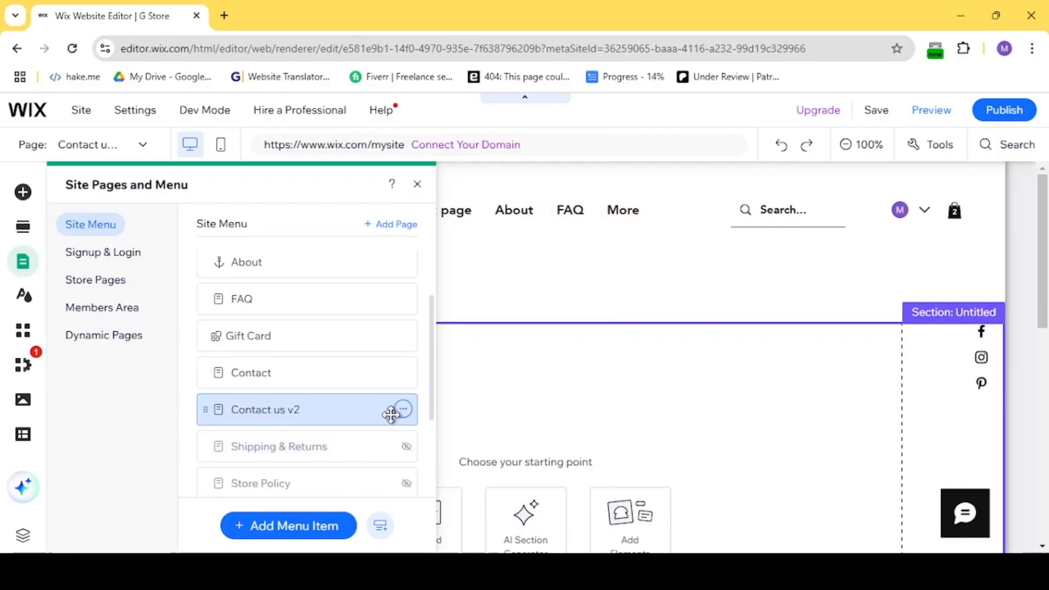
pyautogui.click(417, 185)
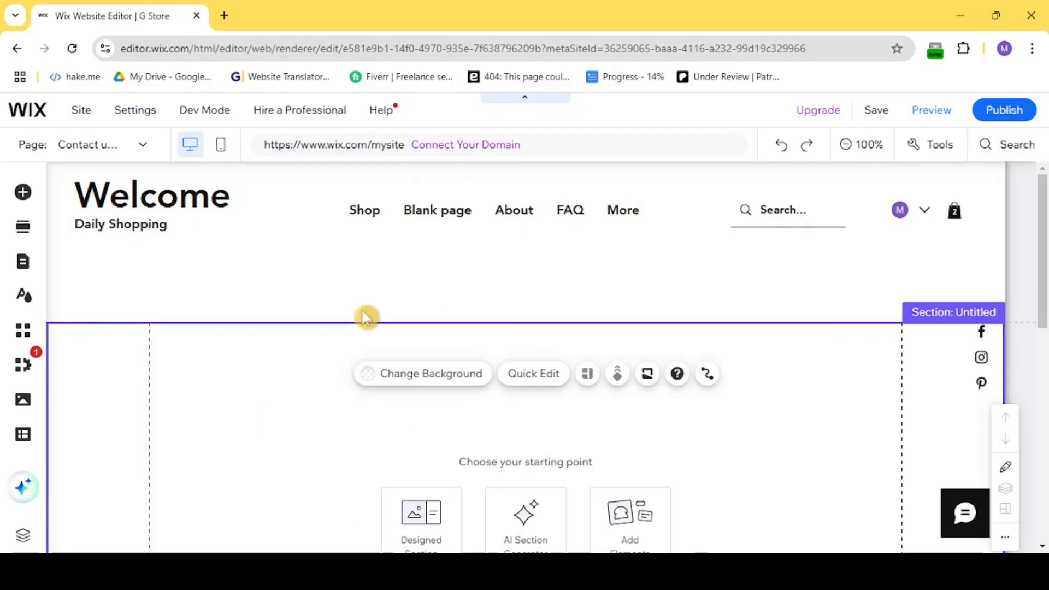
# - Add the premade contact form "Send us a message" to the page's empty section and move it toward the section's upper-left corner
pyautogui.scroll(-2, 366, 316)
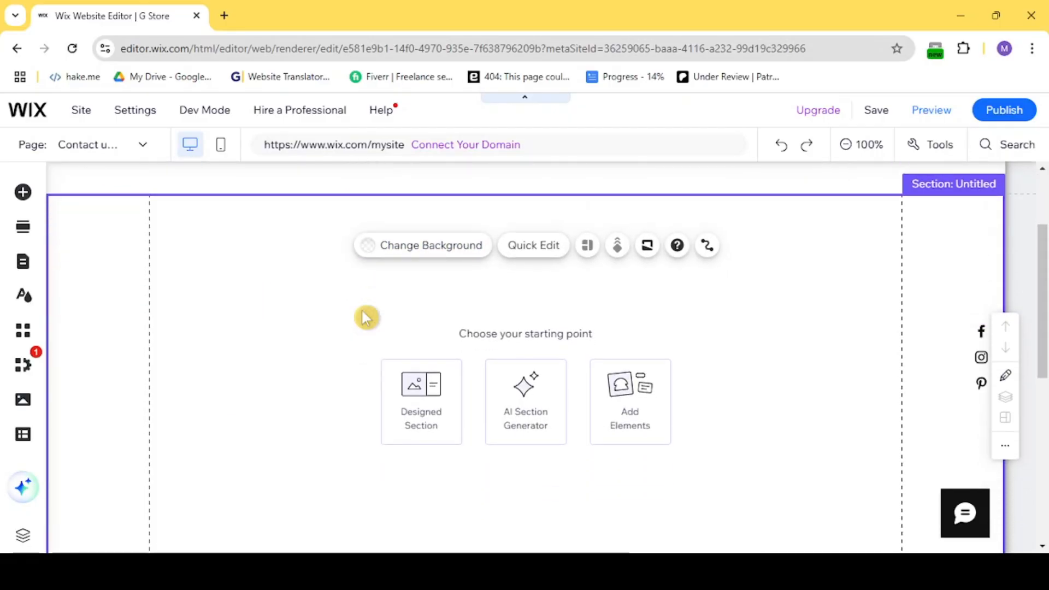
pyautogui.click(23, 192)
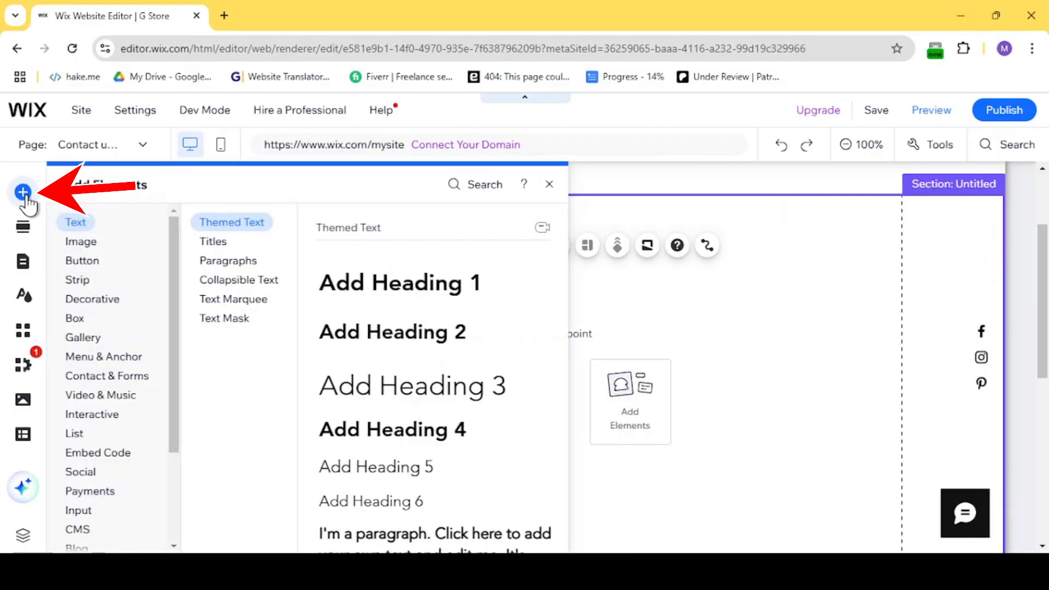
pyautogui.click(83, 260)
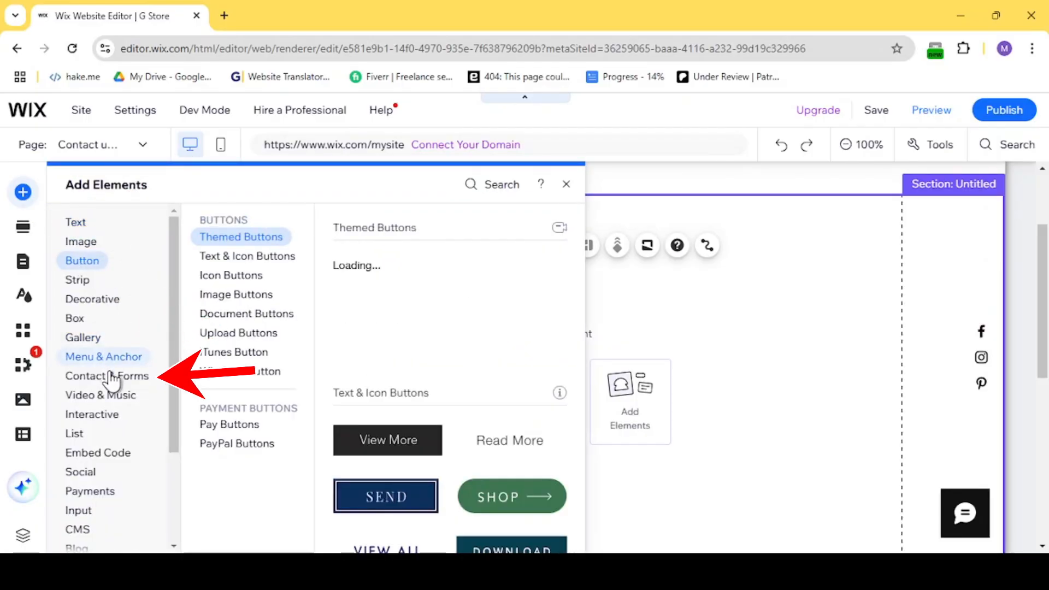
pyautogui.click(120, 378)
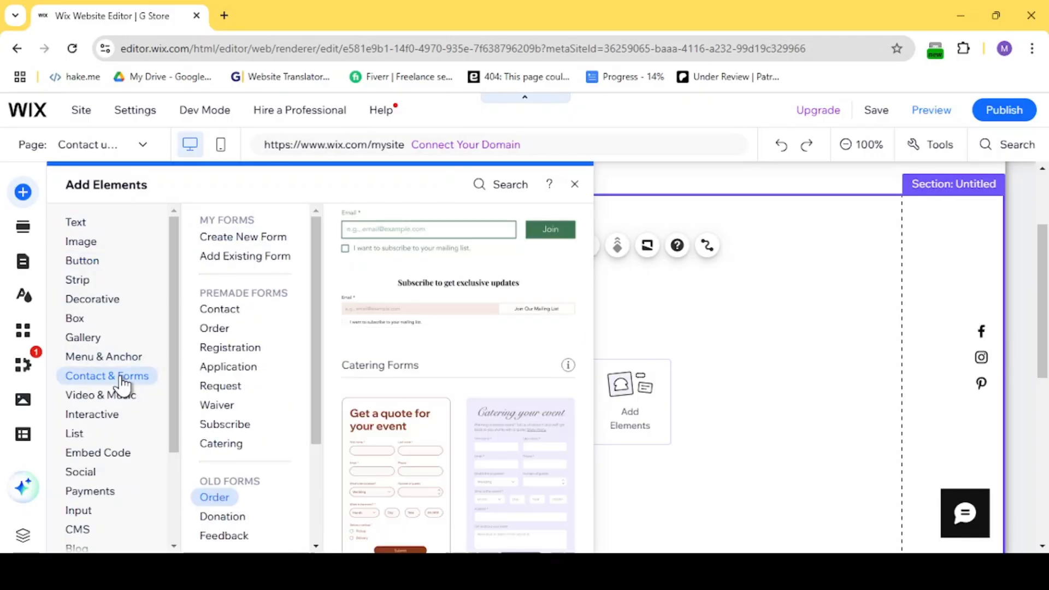
pyautogui.click(233, 350)
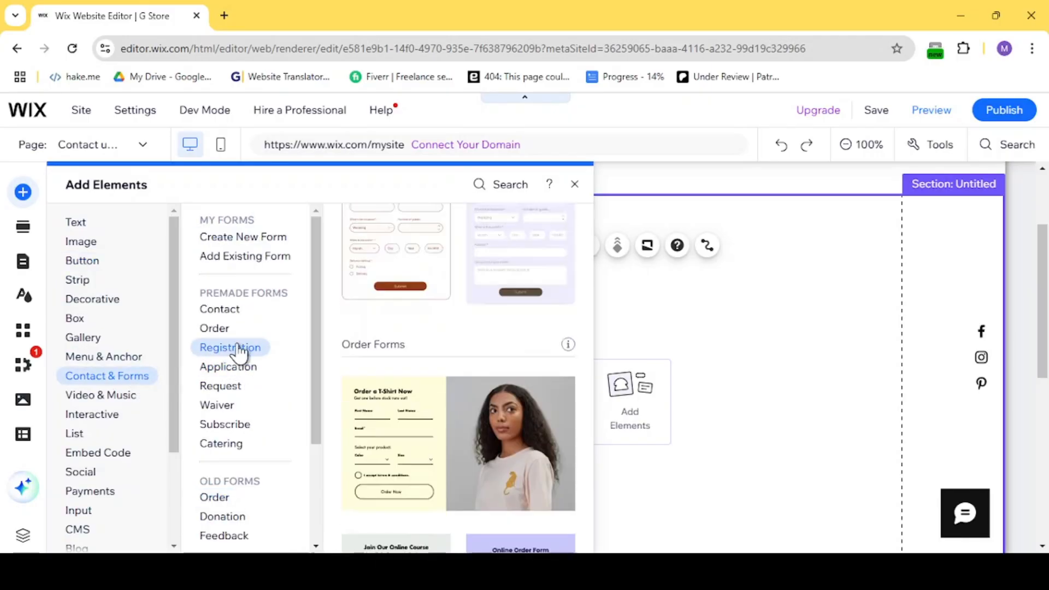
pyautogui.click(221, 310)
pyautogui.click(225, 344)
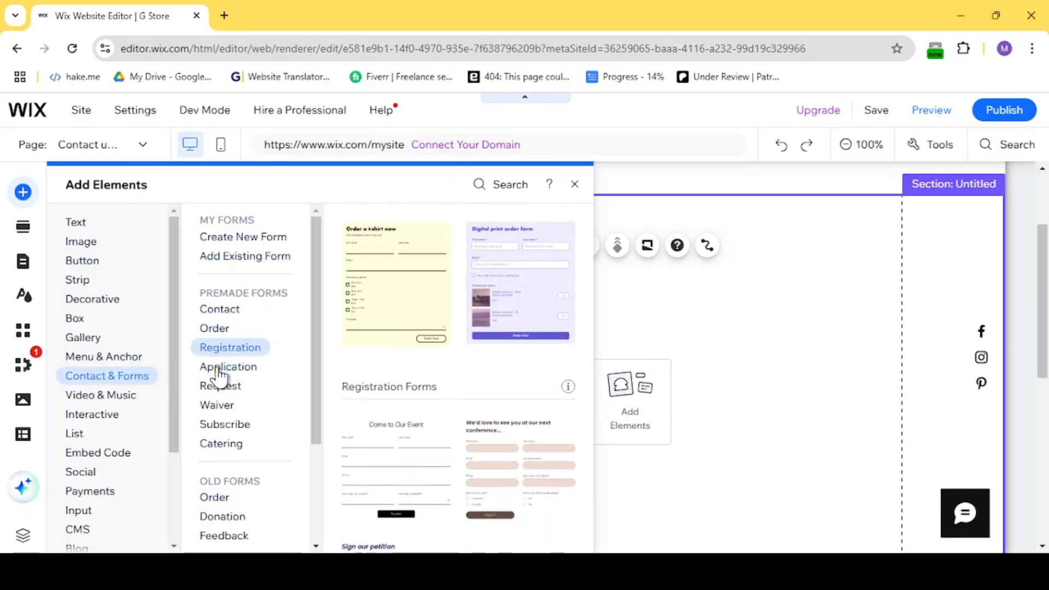
pyautogui.click(225, 309)
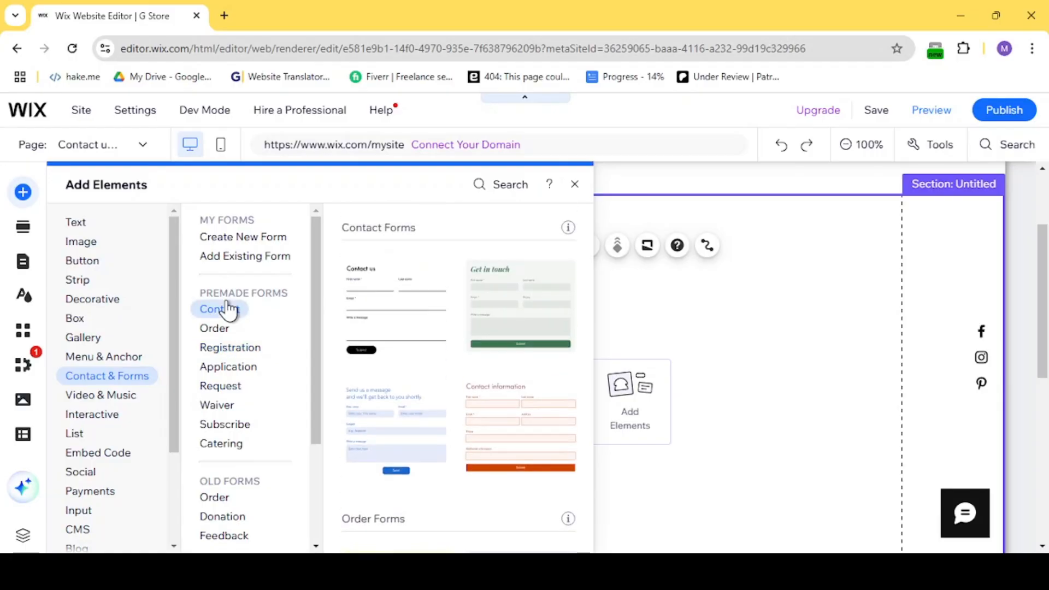
pyautogui.scroll(-4, 462, 368)
pyautogui.scroll(3, 462, 367)
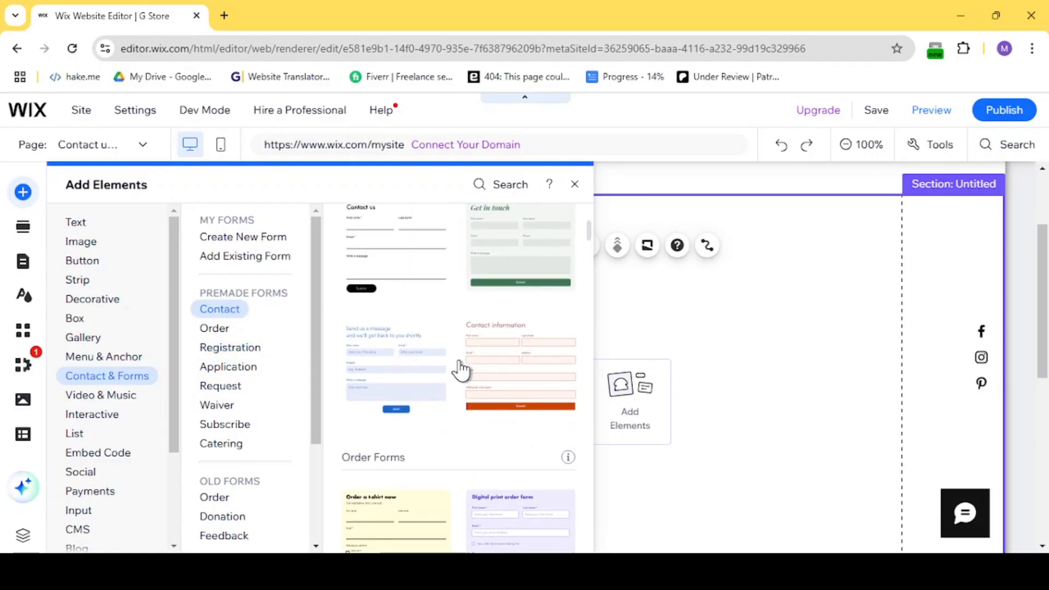
pyautogui.click(399, 374)
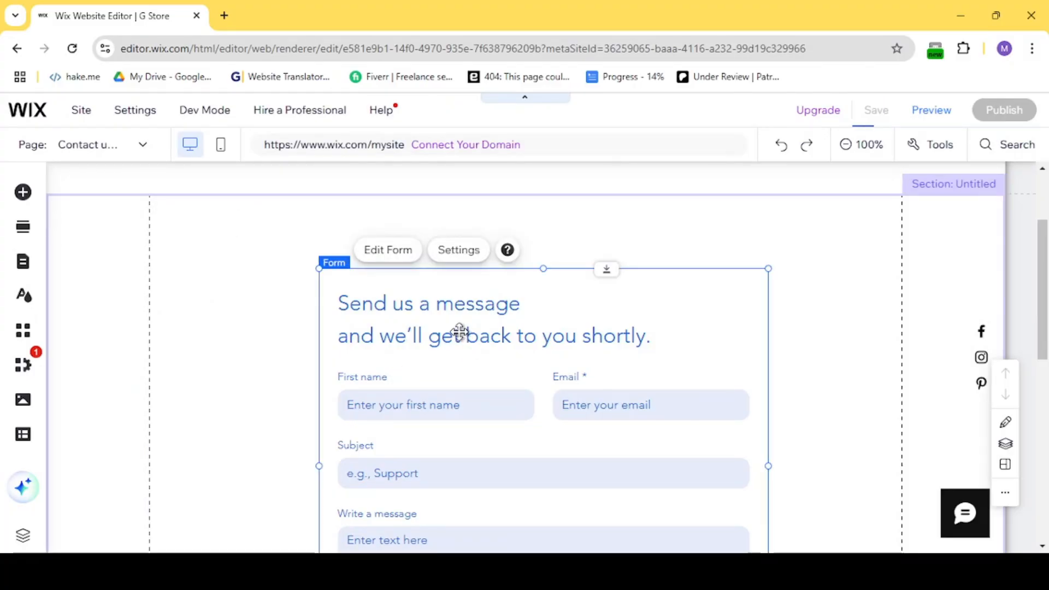
pyautogui.moveTo(455, 330); pyautogui.dragTo(316, 289)
pyautogui.click(292, 288)
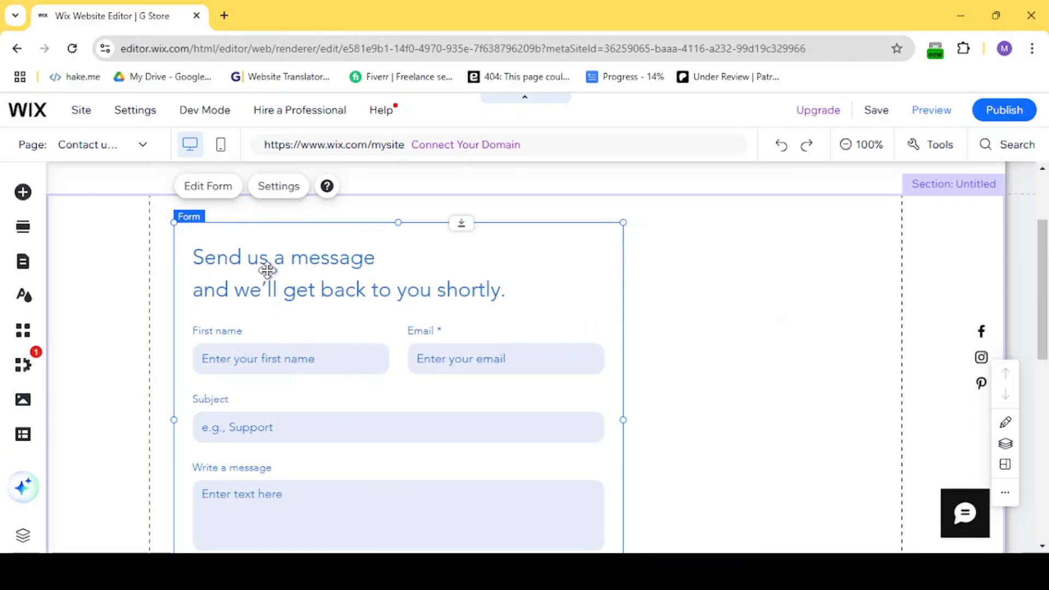
# - Open the "Send us a message" form for editing and add a Phone contact field to it
pyautogui.click(208, 188)
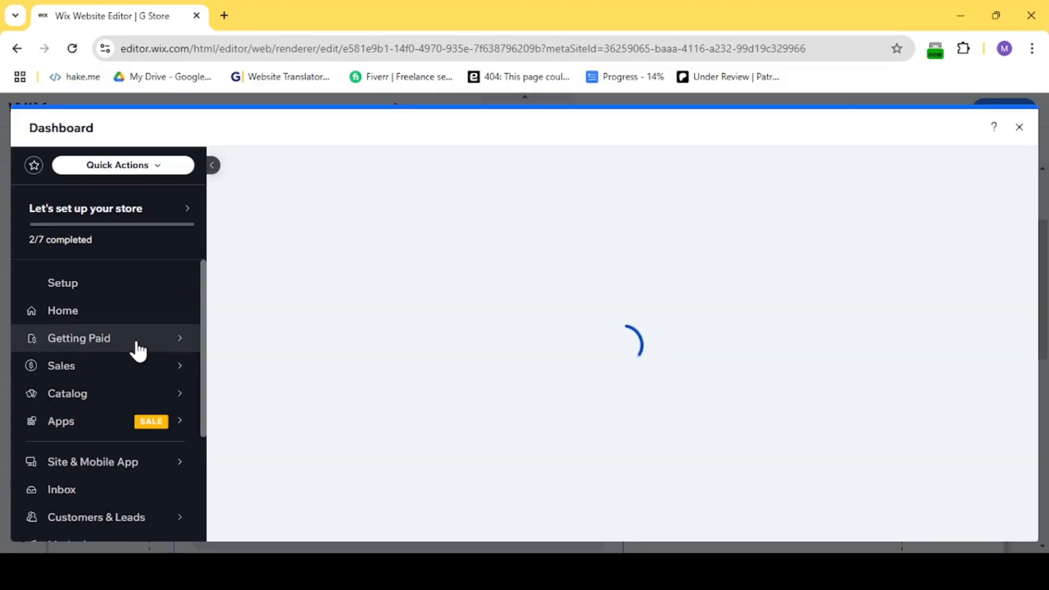
pyautogui.scroll(-2, 492, 331)
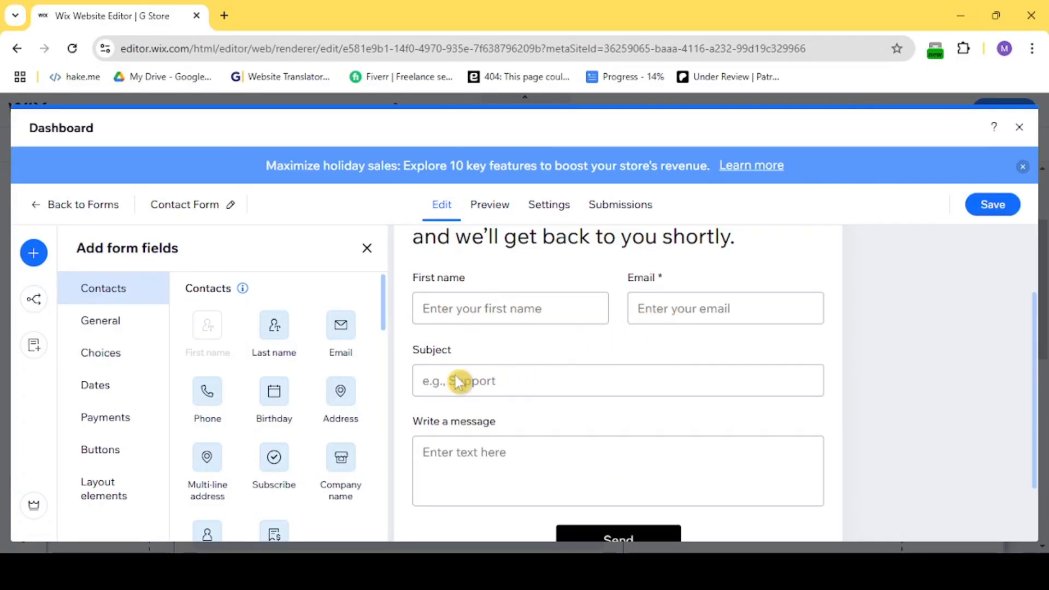
pyautogui.click(210, 410)
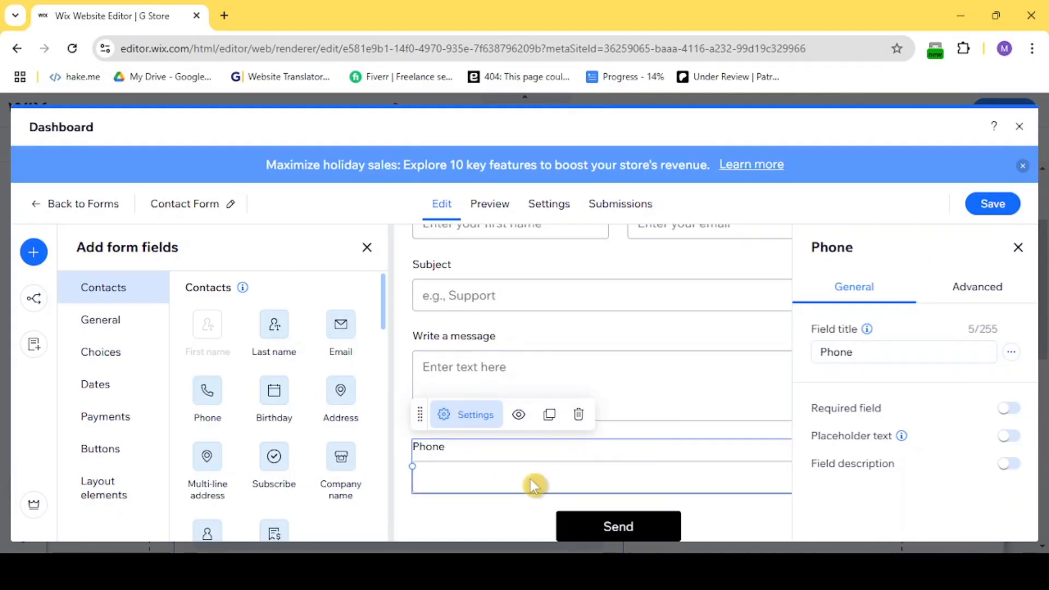
pyautogui.click(464, 519)
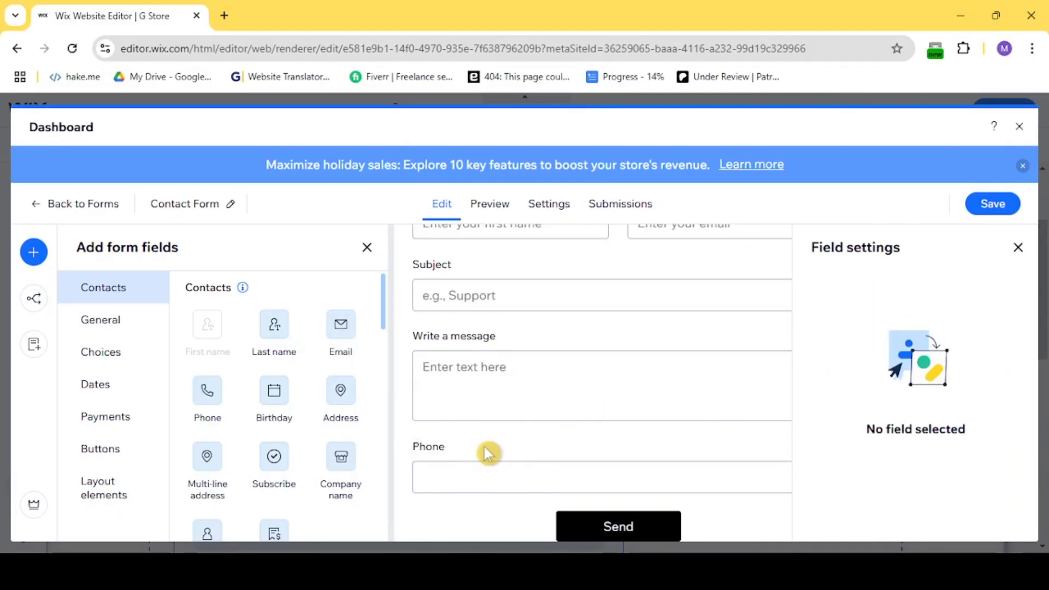
# - Enable the placeholder text "Enter your phone number" for the form's Phone field
pyautogui.click(485, 480)
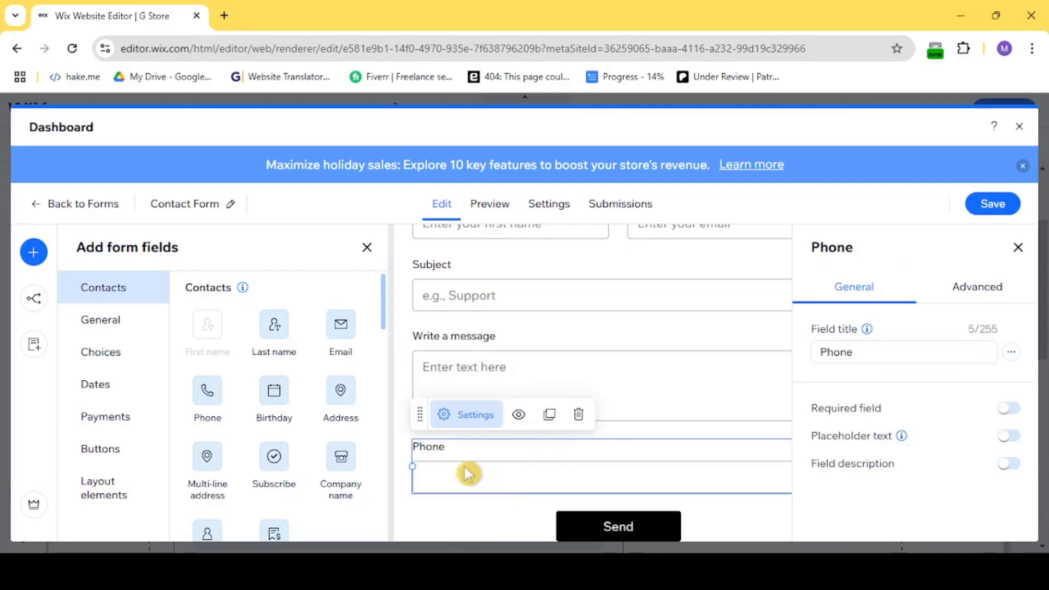
pyautogui.click(960, 288)
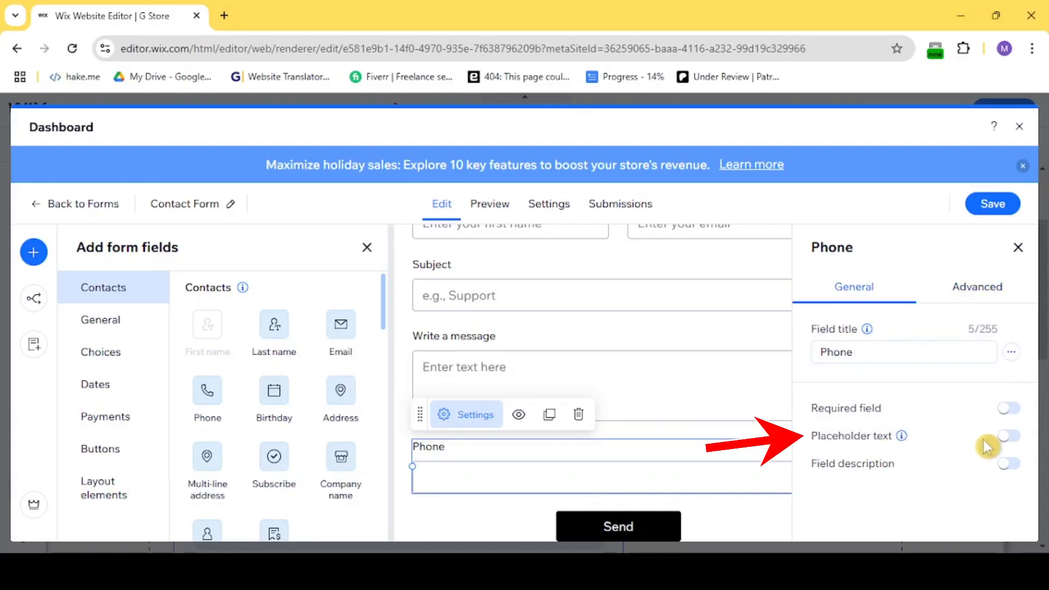
pyautogui.click(1008, 437)
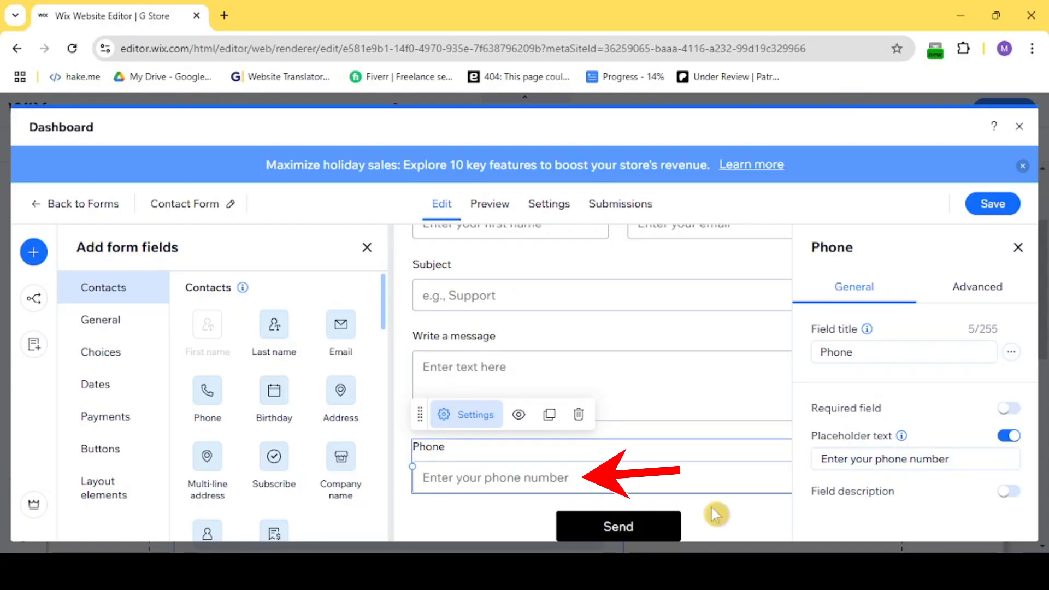
pyautogui.click(969, 459)
pyautogui.click(969, 459)
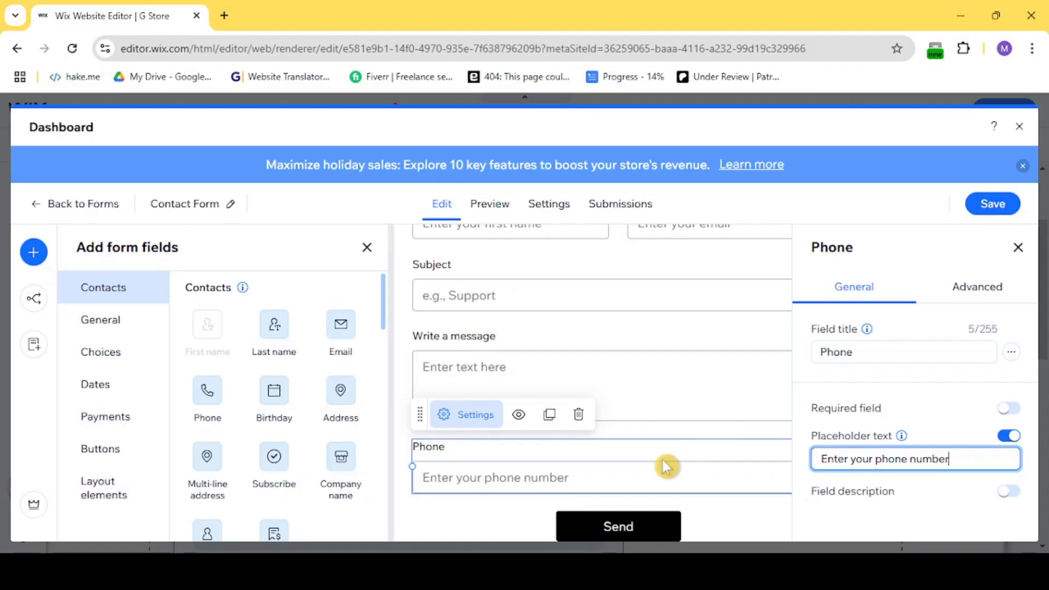
# - Move the Phone field between Subject and "Write a message", and save the form to return to the page
pyautogui.moveTo(663, 452); pyautogui.dragTo(649, 346)
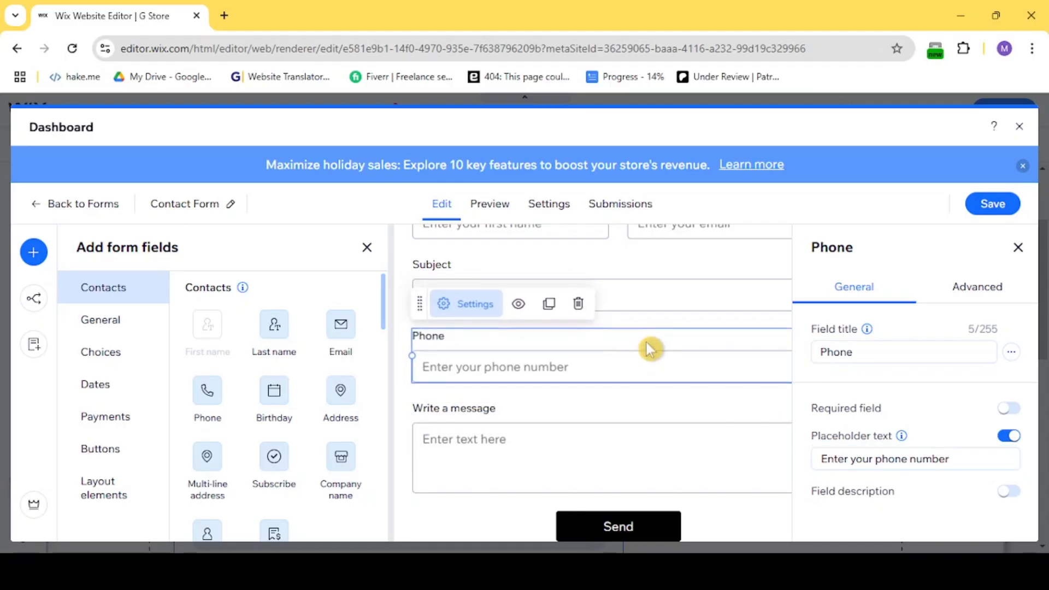
pyautogui.click(990, 203)
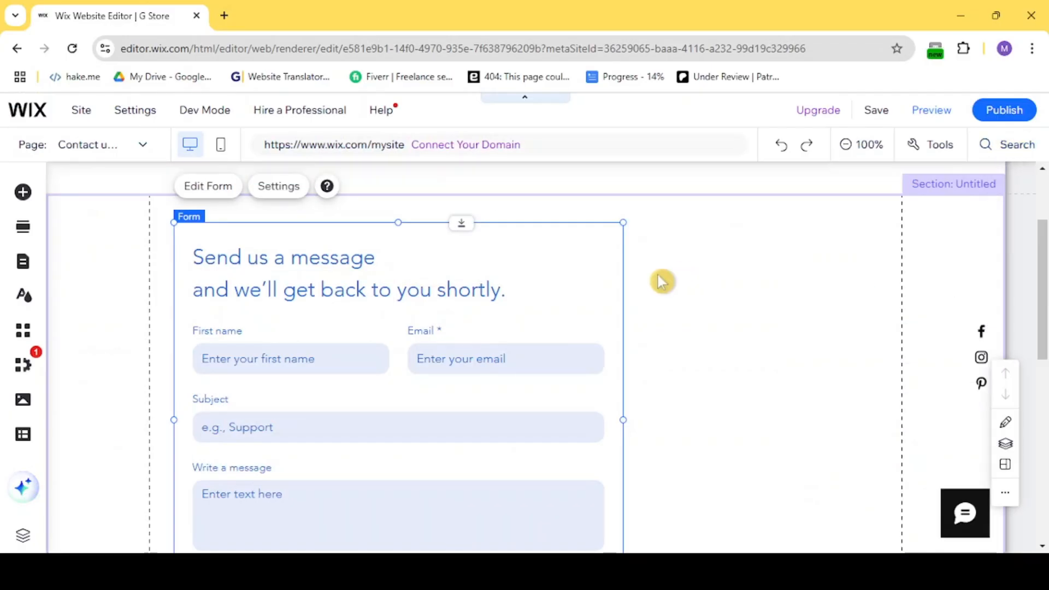
pyautogui.scroll(-1, 542, 384)
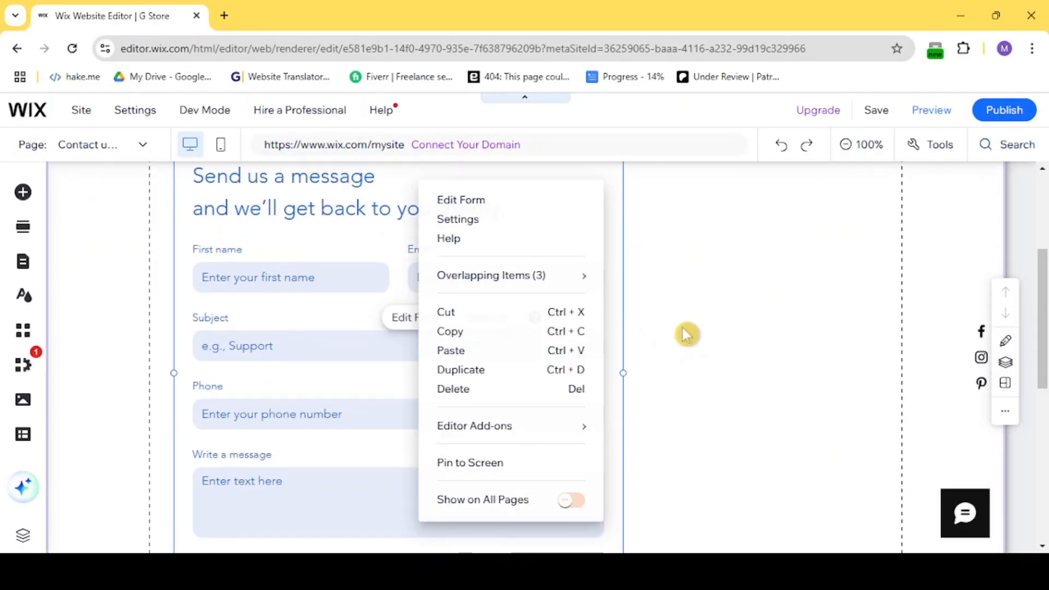
pyautogui.click(684, 335)
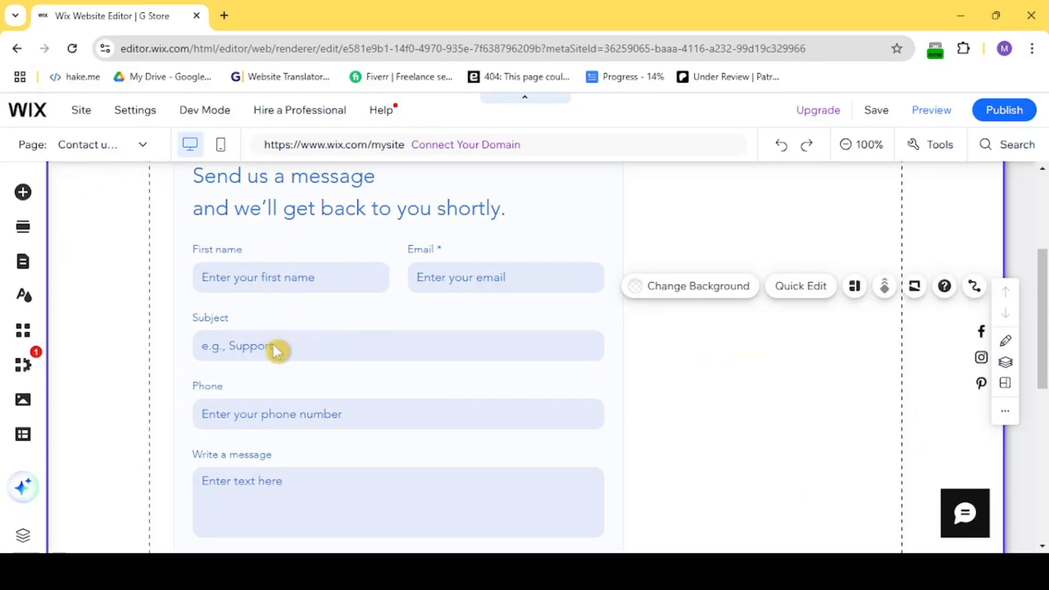
# - Extend the page section's lower edge downward until it encloses the whole contact form above the footer
pyautogui.click(605, 387)
pyautogui.scroll(1, 712, 315)
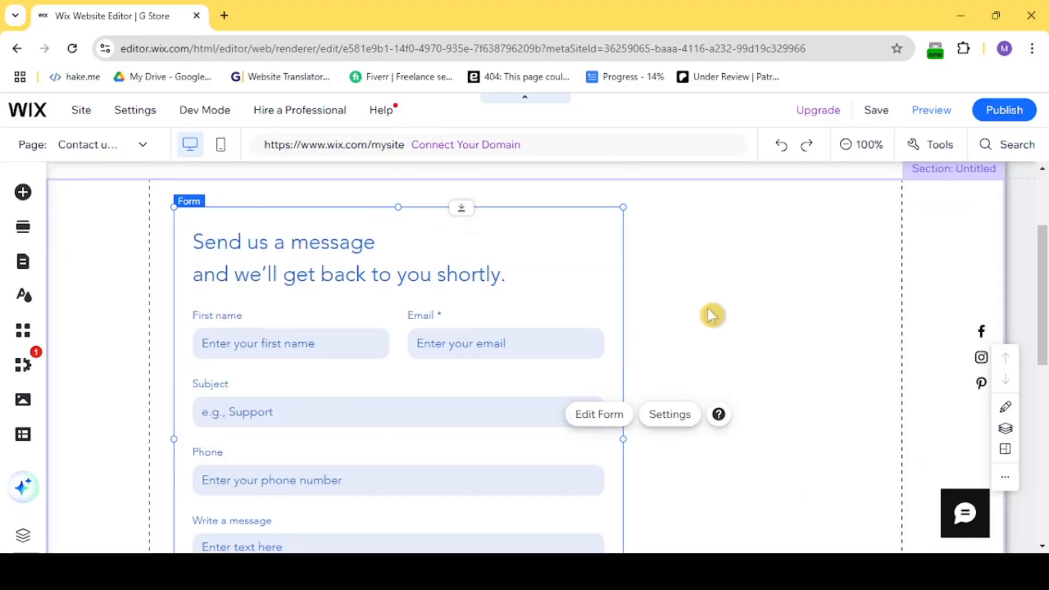
pyautogui.scroll(-5, 711, 315)
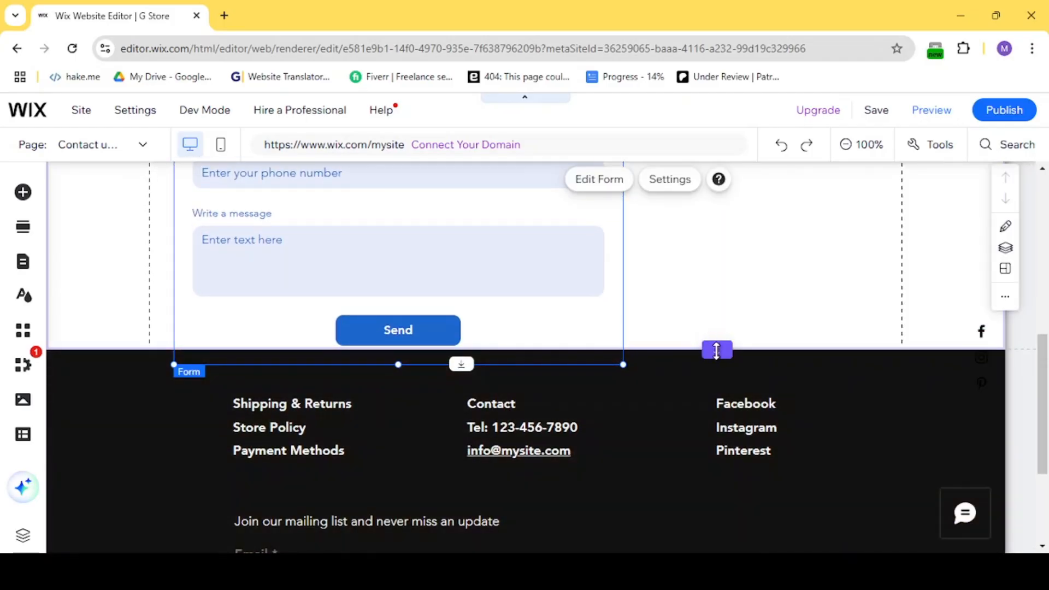
pyautogui.moveTo(716, 350); pyautogui.dragTo(716, 394)
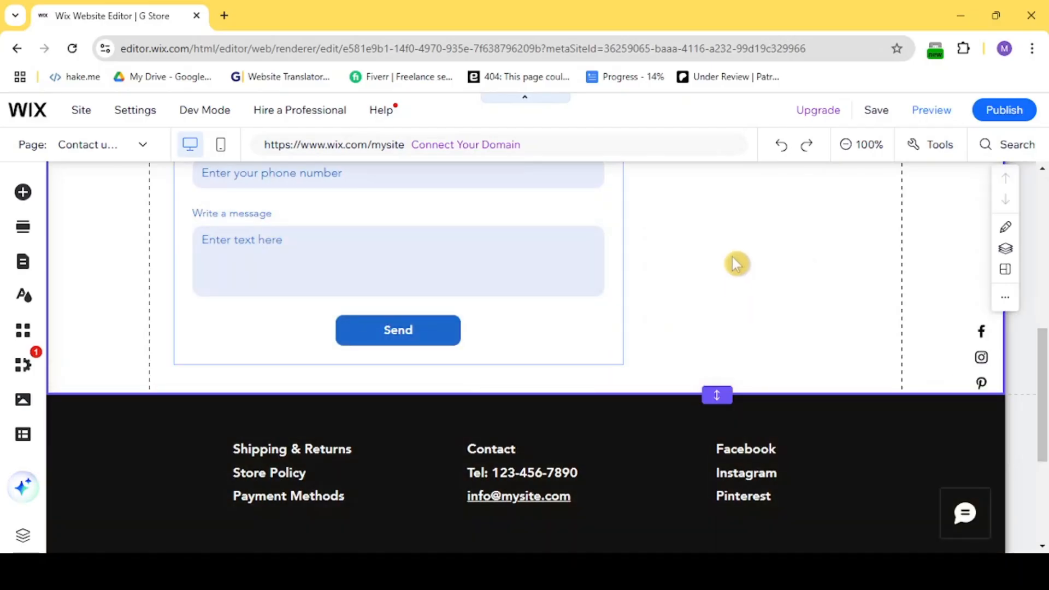
pyautogui.scroll(3, 734, 263)
pyautogui.scroll(3, 734, 264)
pyautogui.scroll(-5, 734, 264)
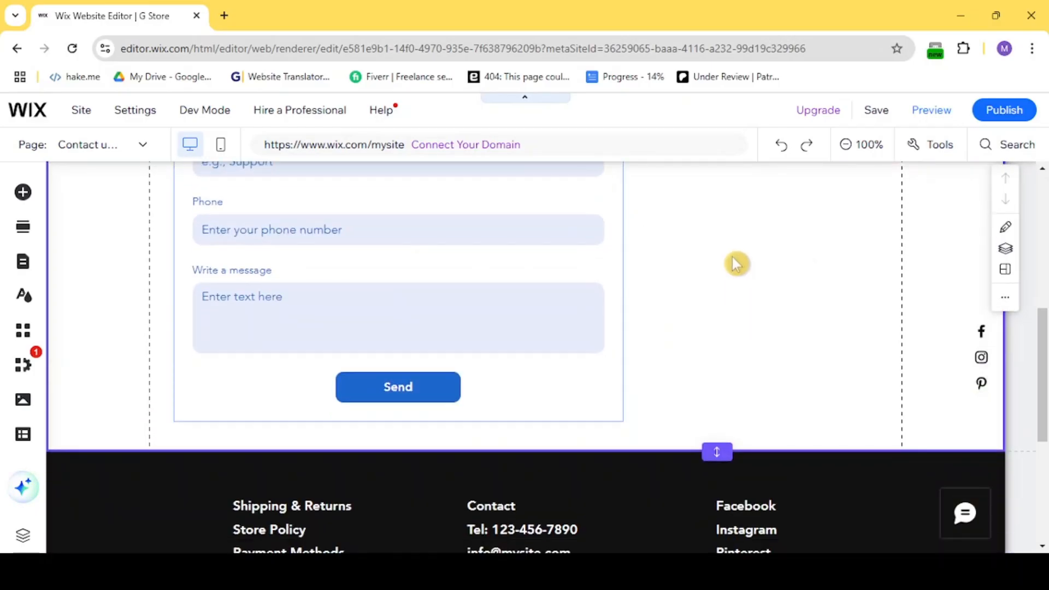
pyautogui.scroll(7, 736, 264)
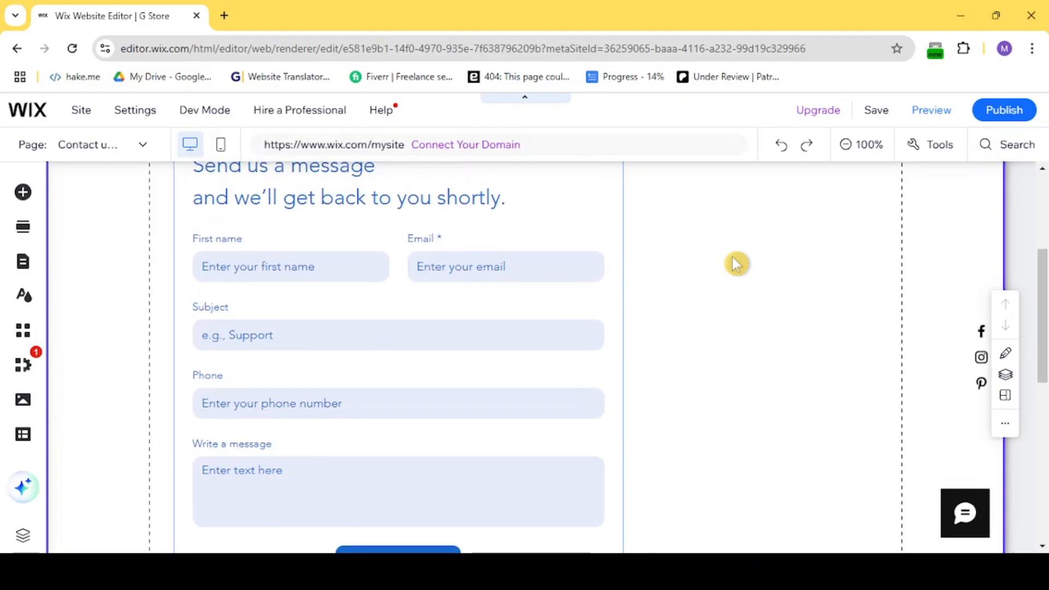
# - Open the contact form's settings and look through its form choice, layout, design and management options
pyautogui.click(484, 358)
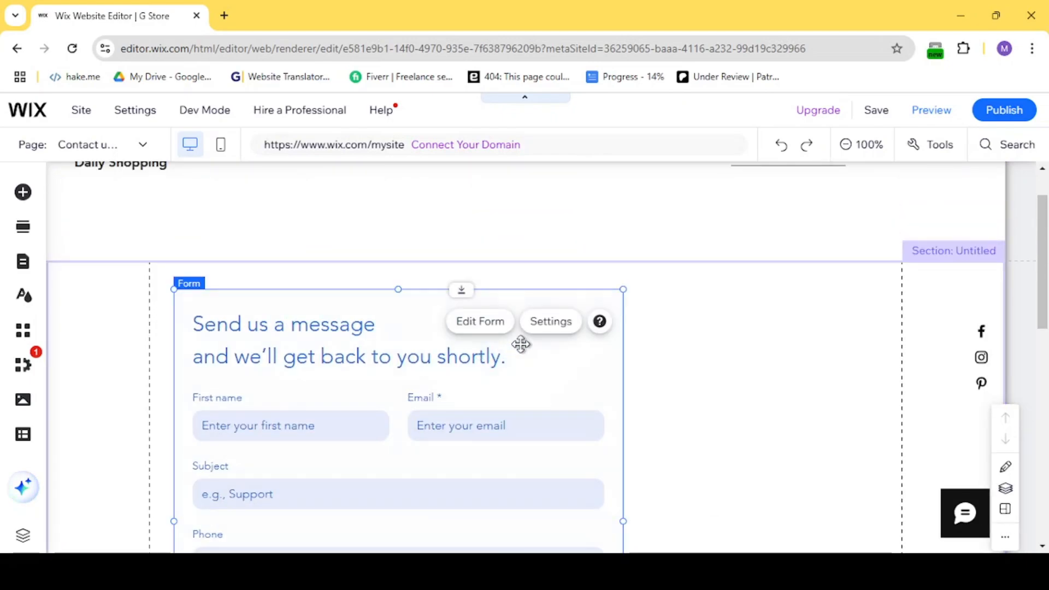
pyautogui.click(551, 330)
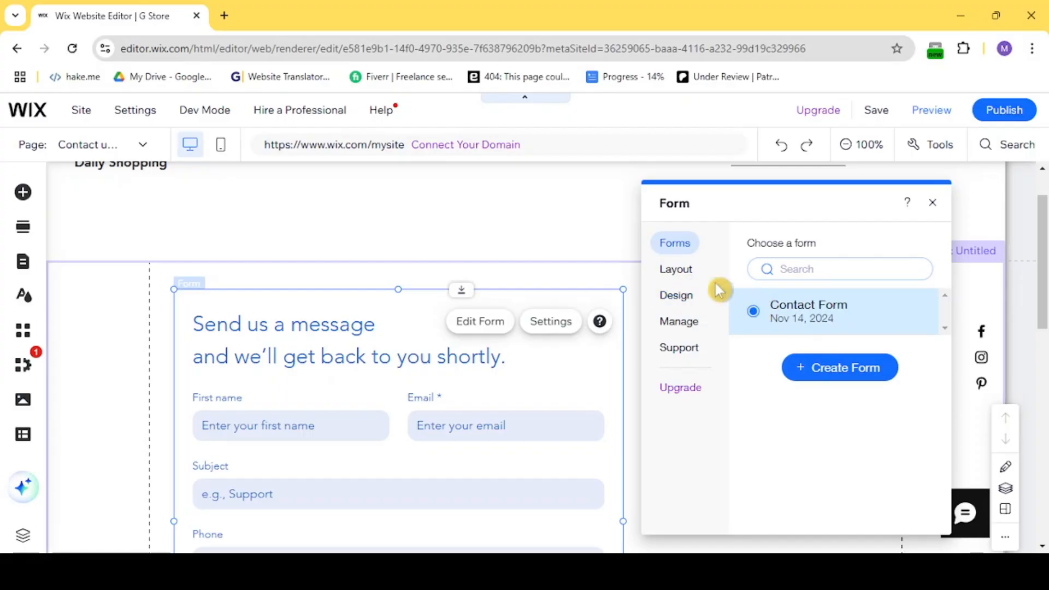
pyautogui.click(681, 273)
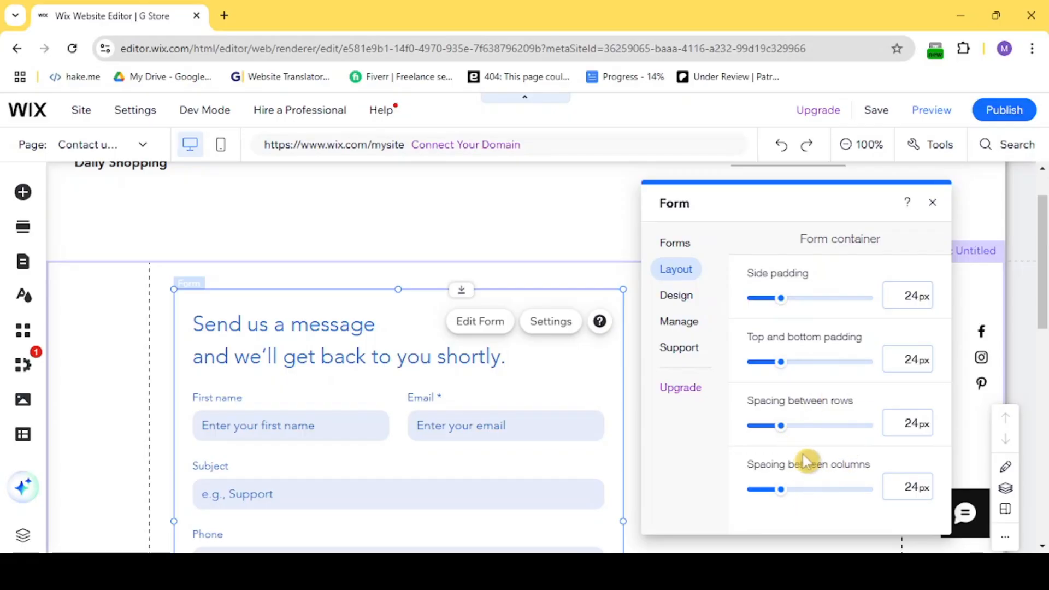
pyautogui.click(690, 301)
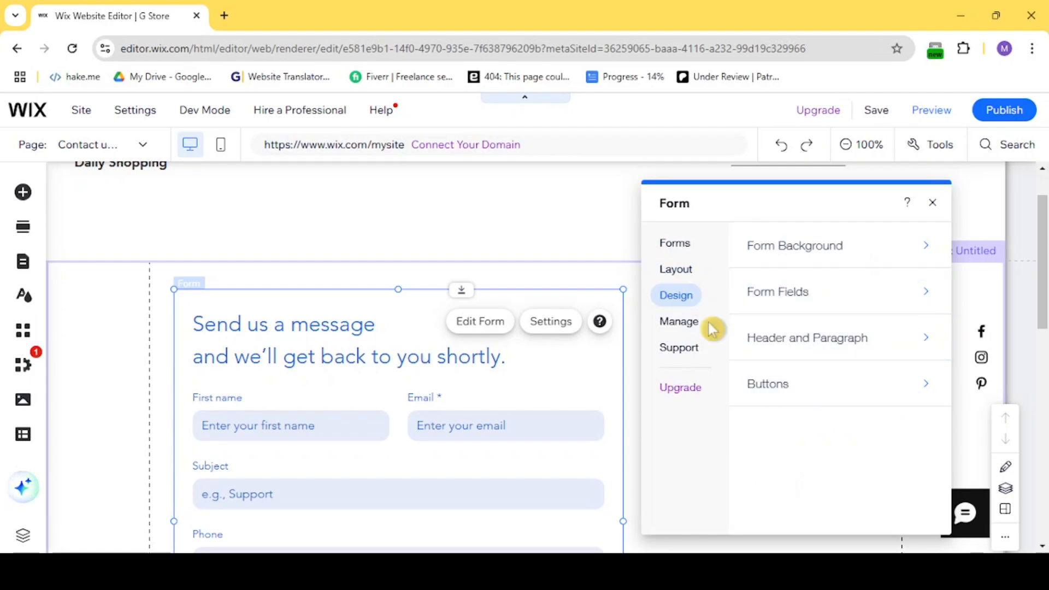
pyautogui.click(690, 329)
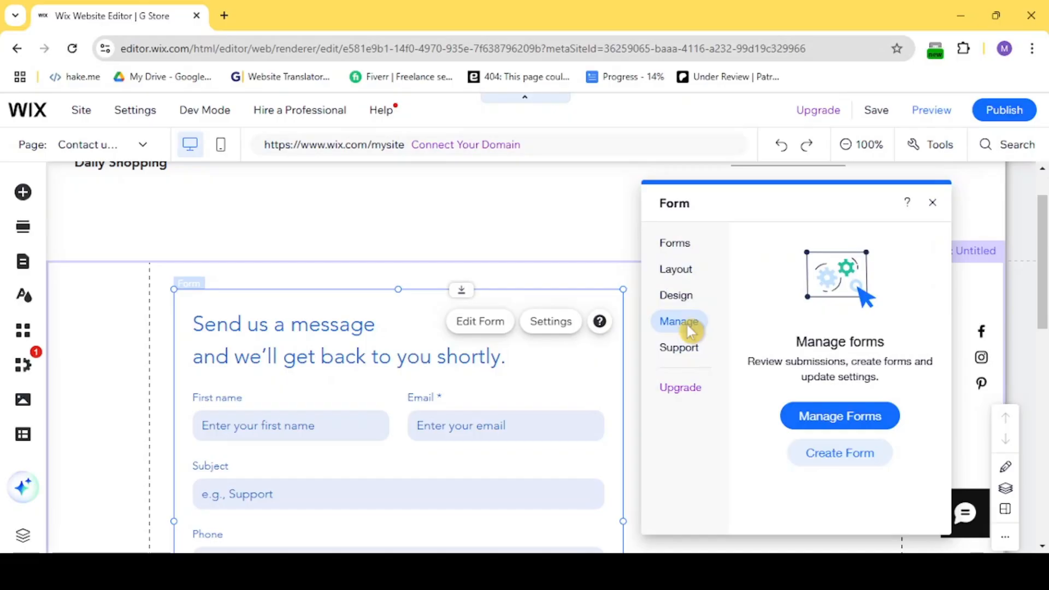
# - Open the site's form management, view the submissions of Contact Form and examine the export options without exporting
pyautogui.click(856, 426)
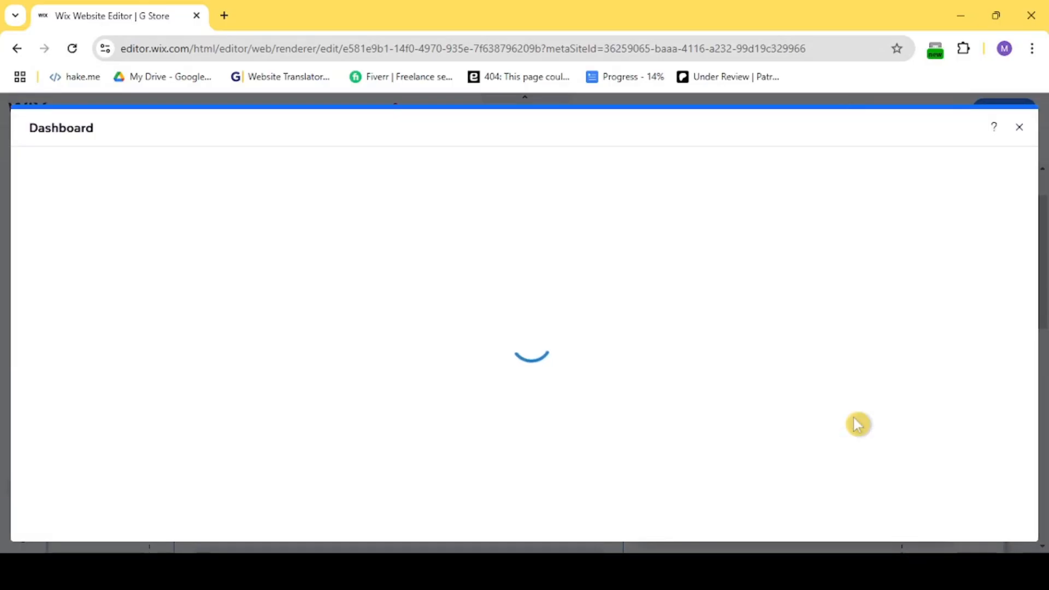
pyautogui.click(896, 424)
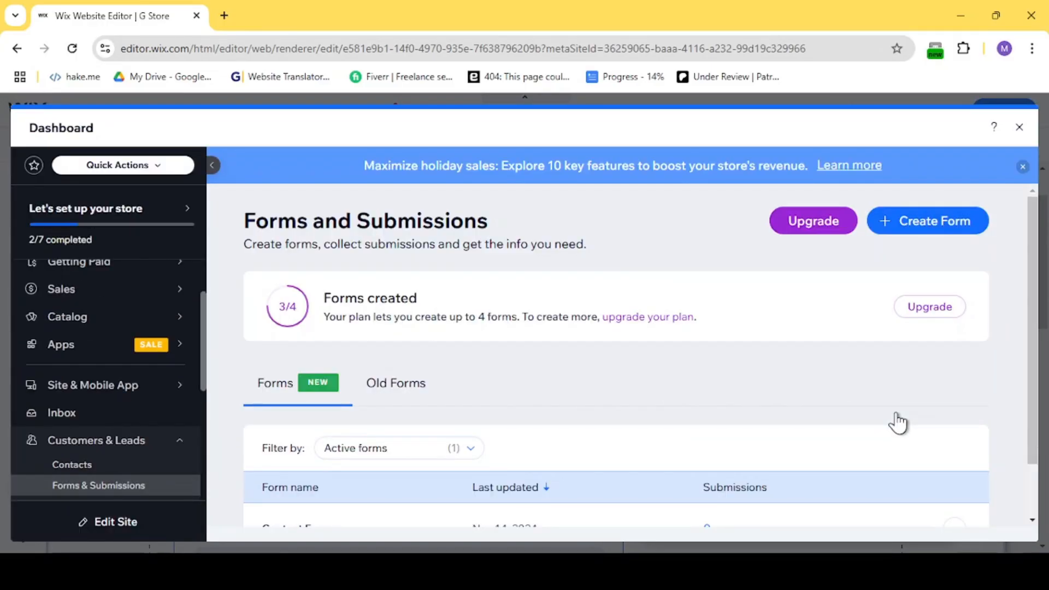
pyautogui.scroll(-2, 813, 430)
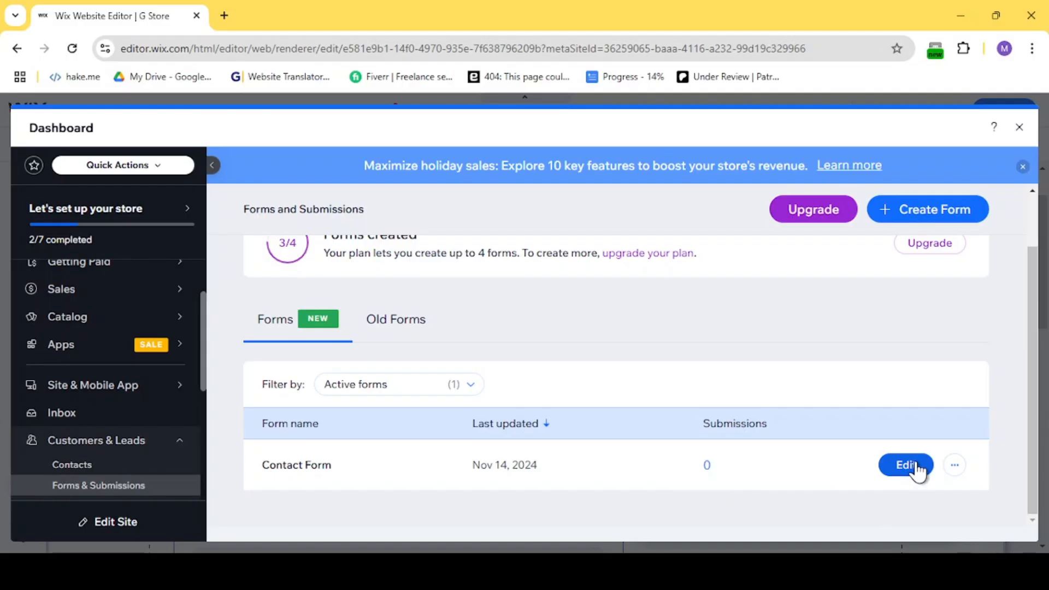
pyautogui.click(954, 466)
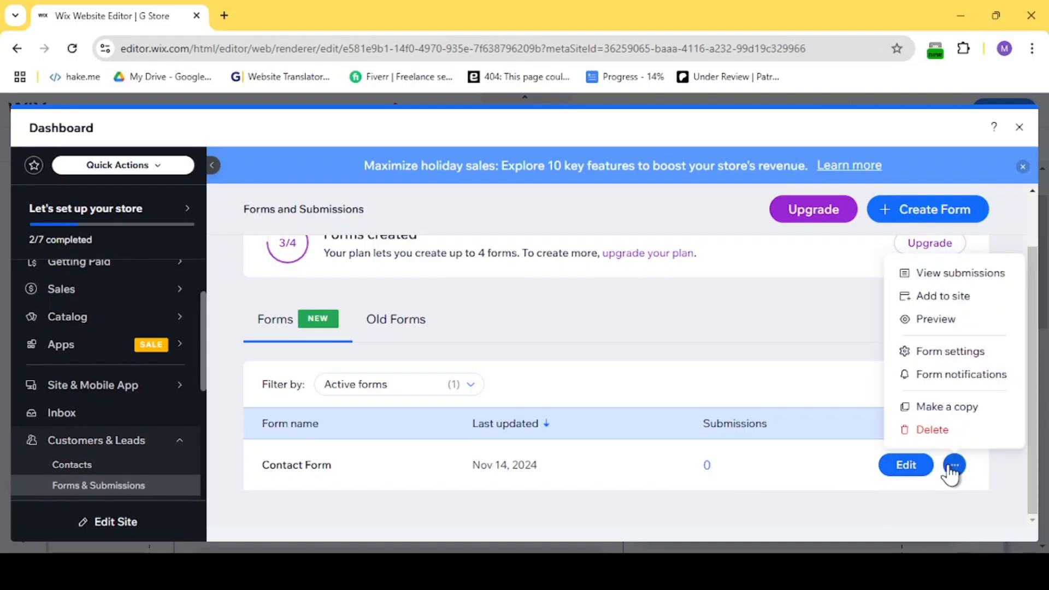
pyautogui.click(971, 279)
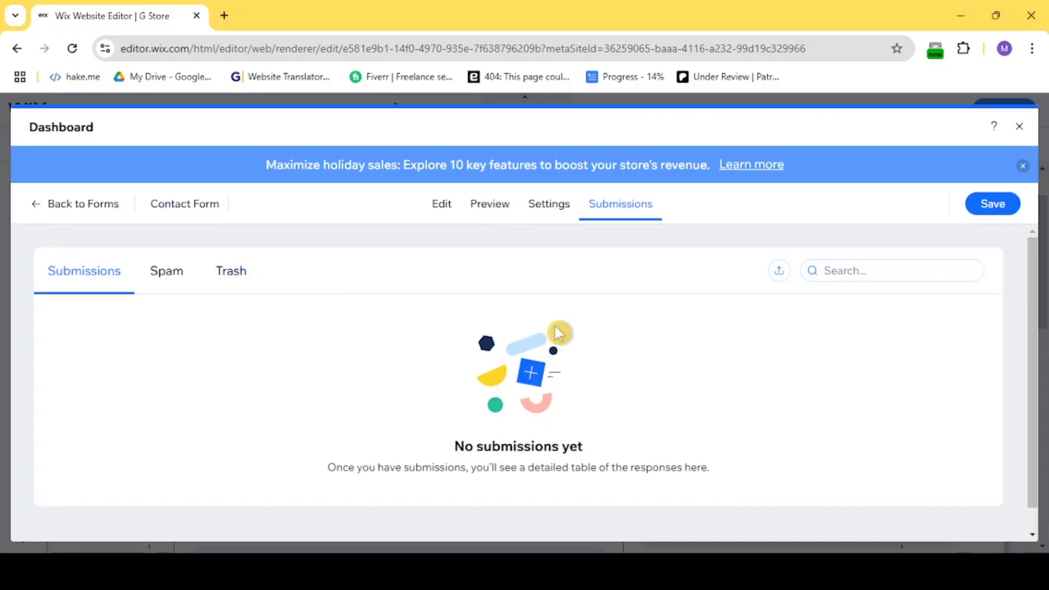
pyautogui.click(781, 273)
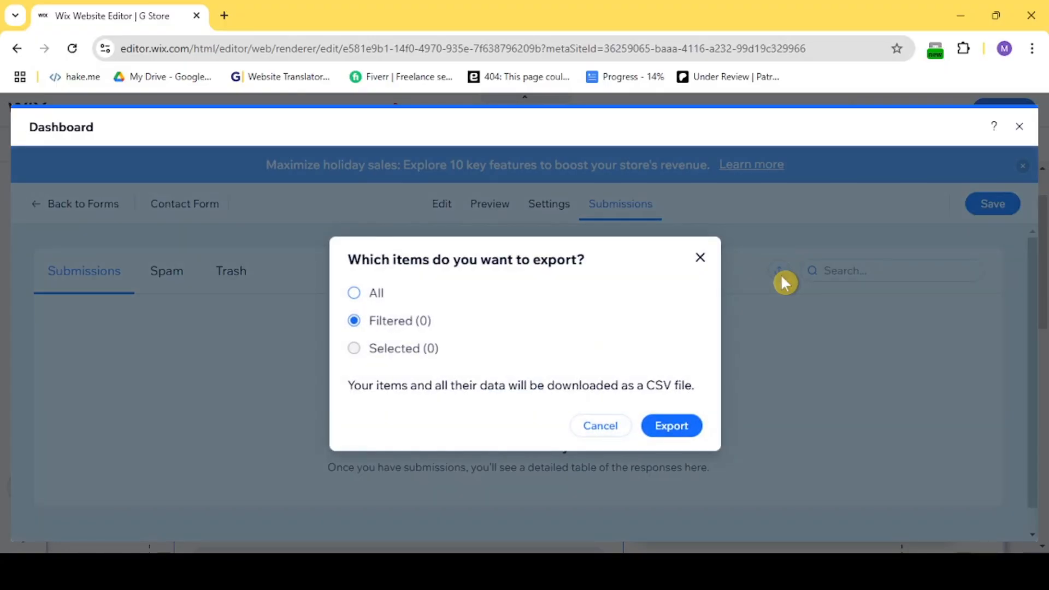
pyautogui.click(698, 257)
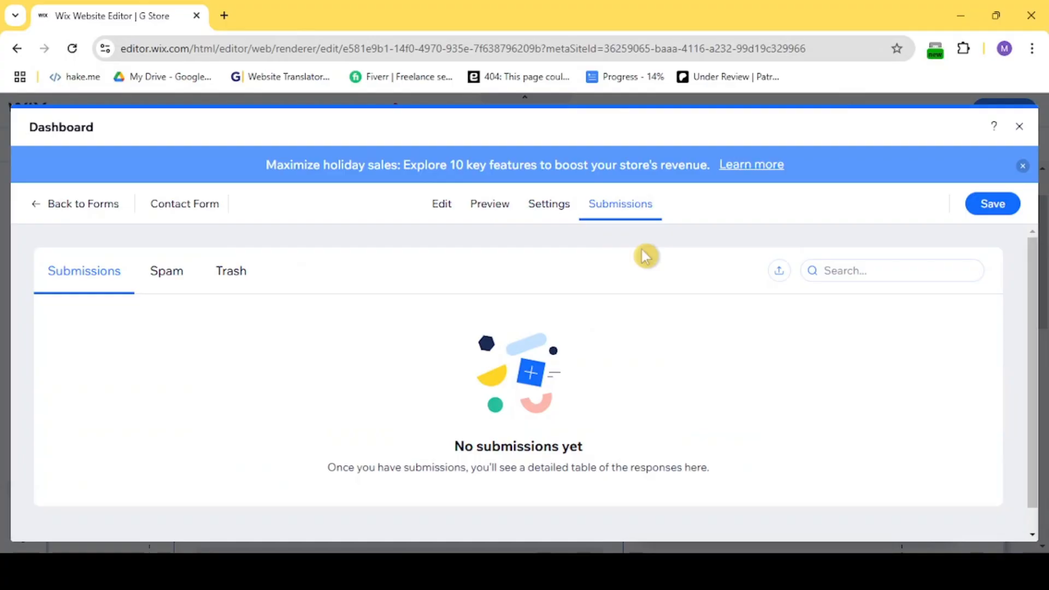
# - Look through Contact Form's settings for required field style, confirmation message, and notifications and automations
pyautogui.click(549, 204)
pyautogui.scroll(-7, 556, 334)
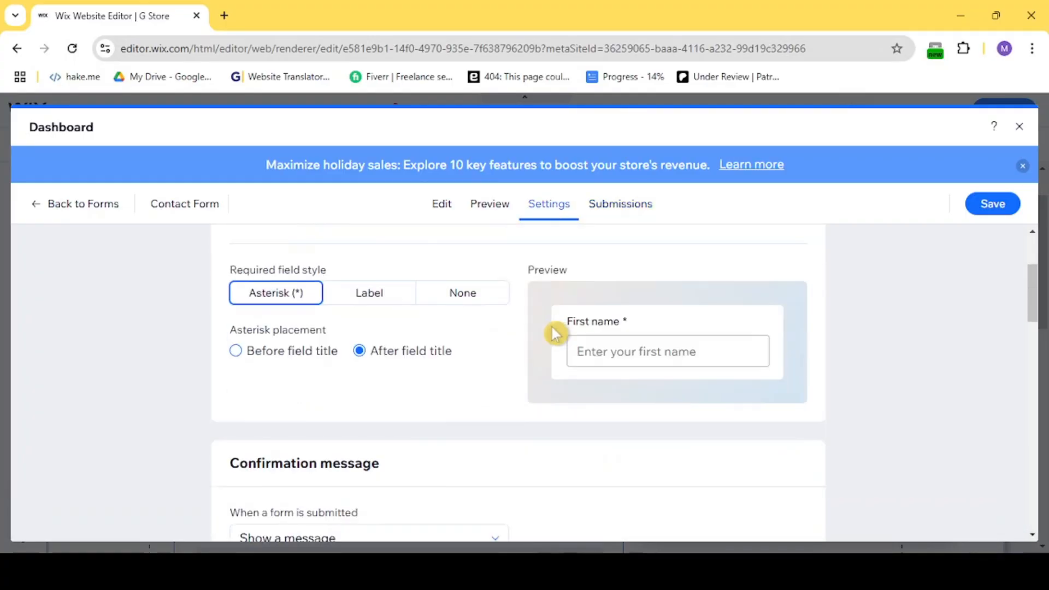
pyautogui.scroll(-7, 555, 334)
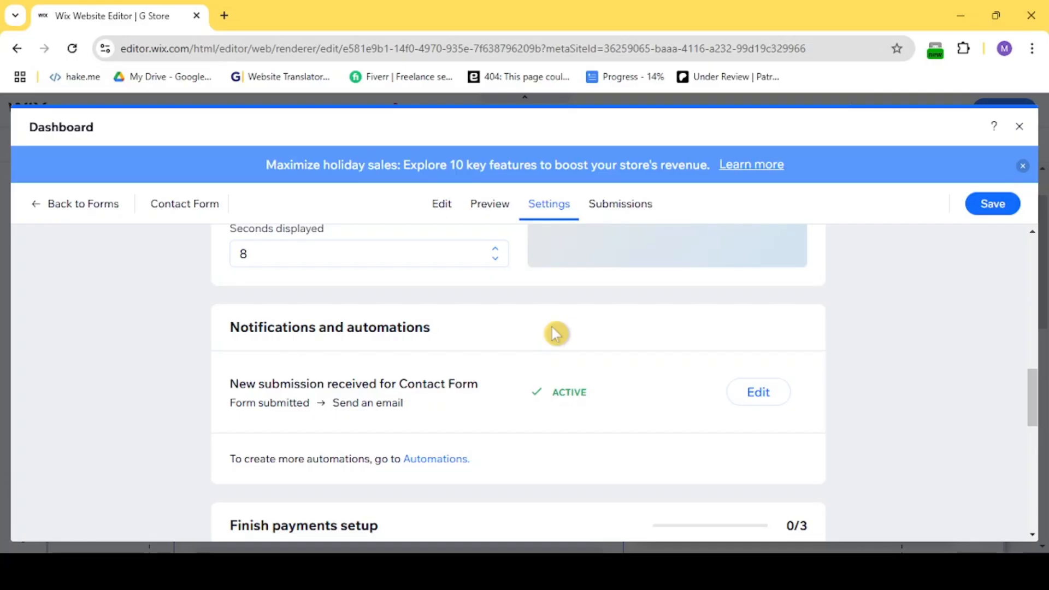
pyautogui.scroll(1, 556, 335)
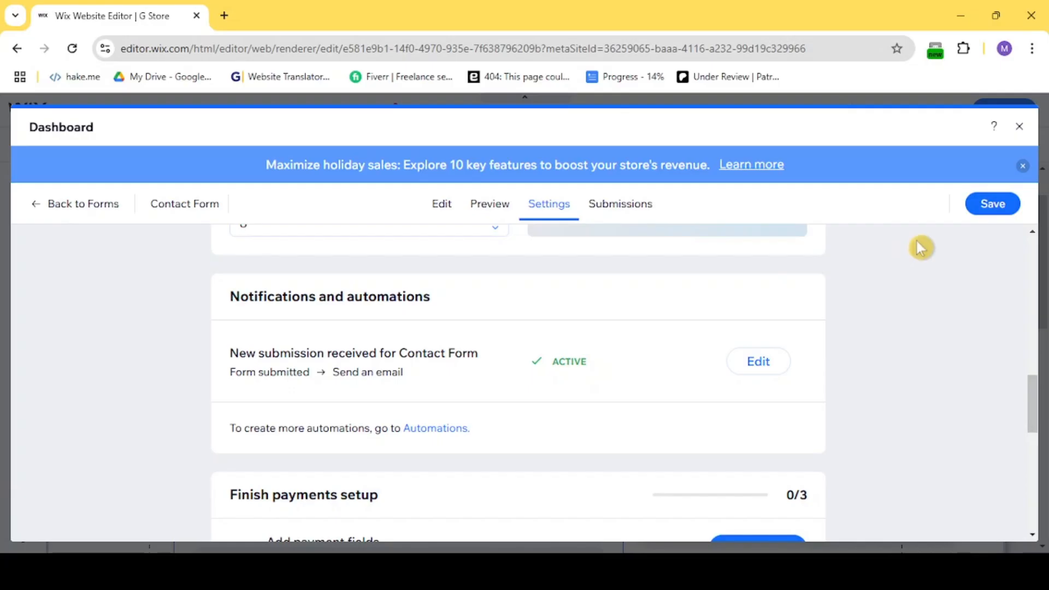
# - Save Contact Form, leave the dashboard and publish the site
pyautogui.click(988, 213)
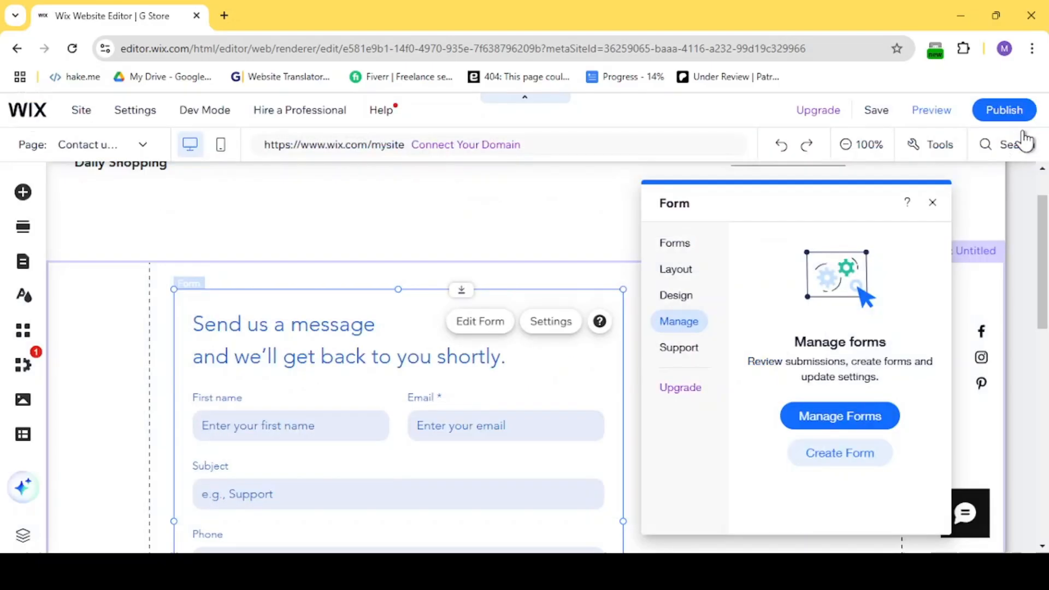
pyautogui.click(1019, 126)
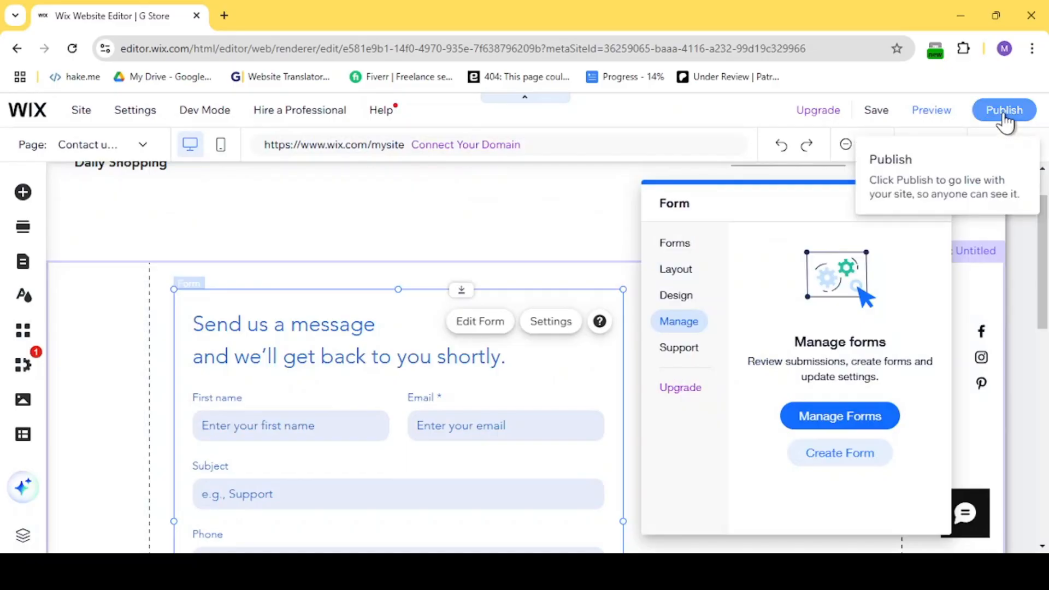
pyautogui.click(1009, 119)
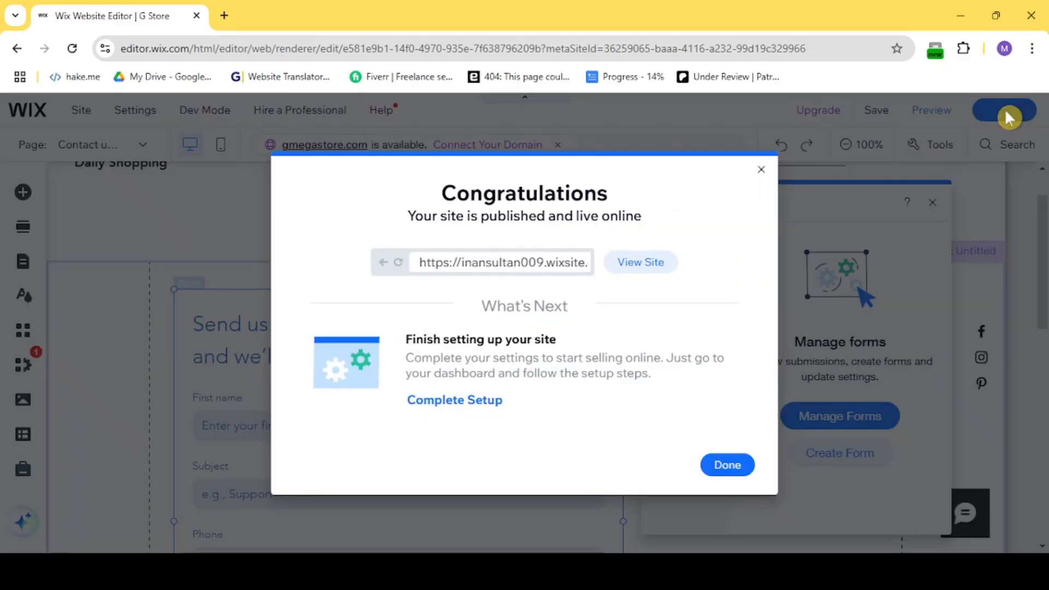
# - View the published site and open its "Contact us v2" page at the contact form
pyautogui.click(641, 263)
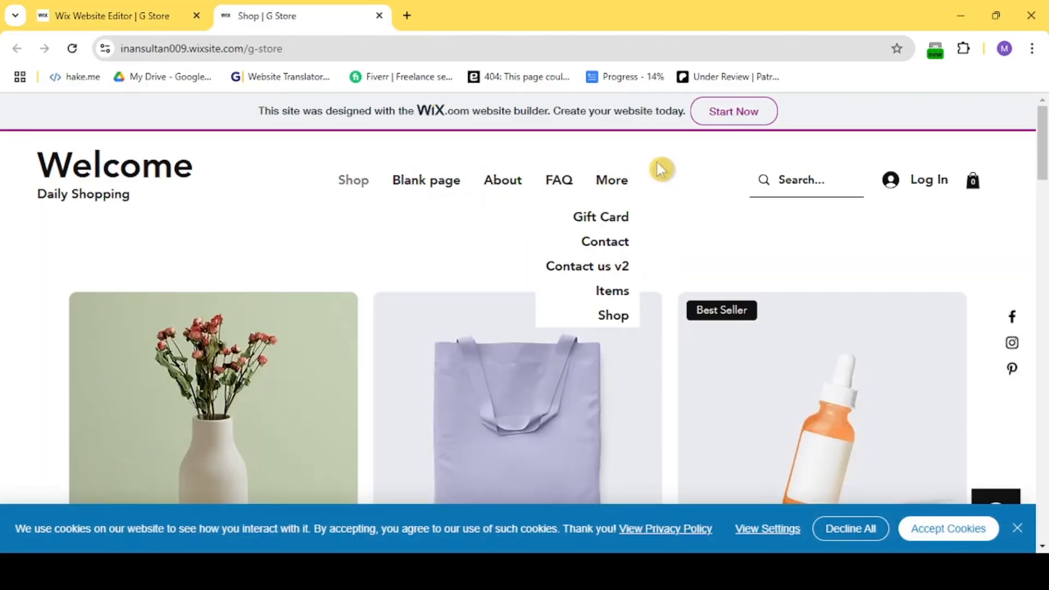
pyautogui.moveTo(634, 182)
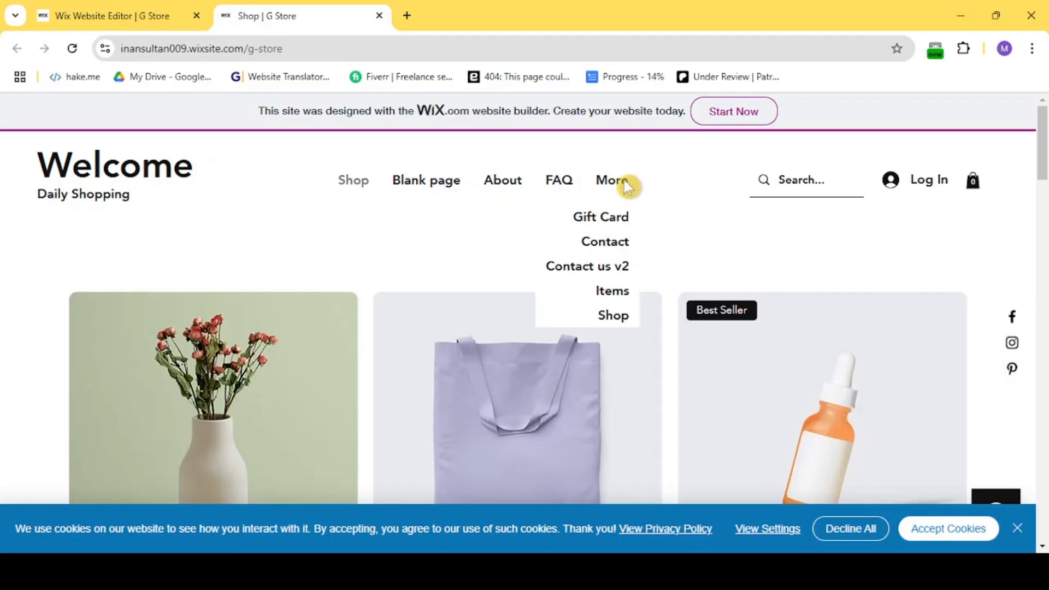
pyautogui.click(610, 268)
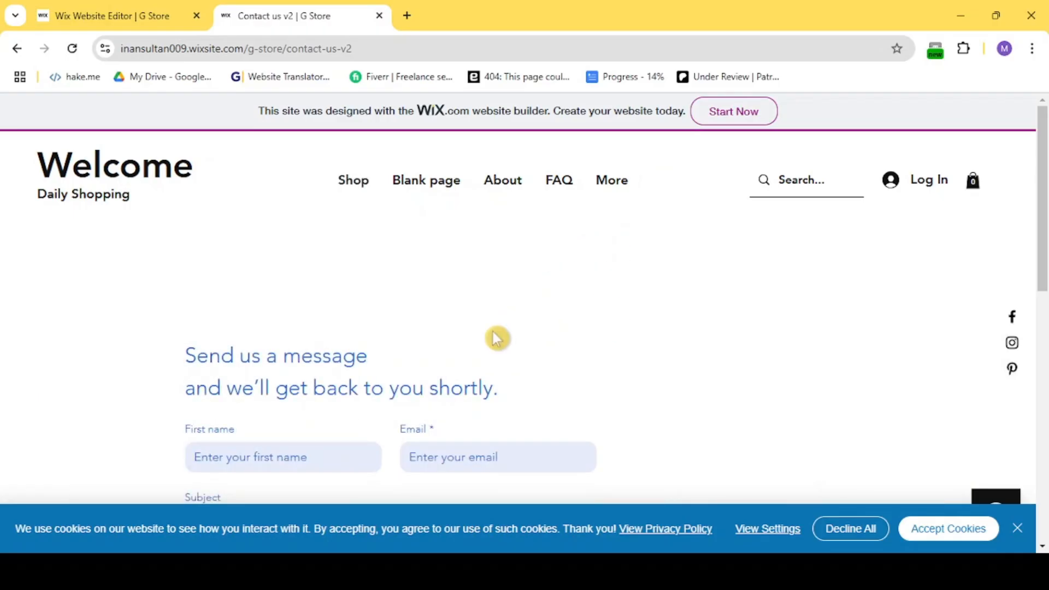
pyautogui.scroll(-3, 497, 339)
pyautogui.scroll(1, 495, 333)
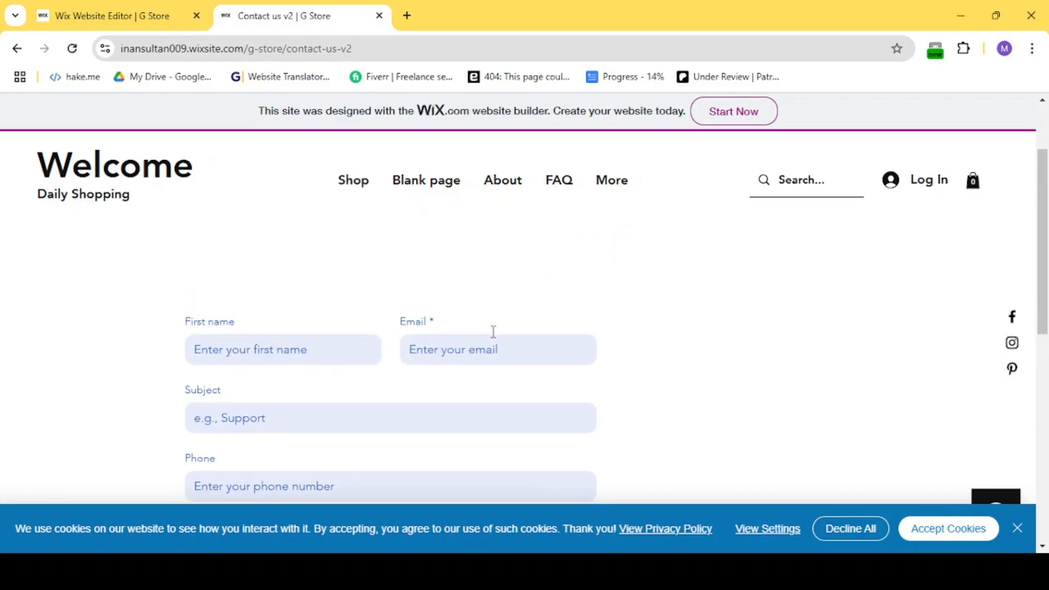
# - Fill in the contact form with a first name, email, phone number, the subject "subject" and the message "test", and send it
pyautogui.click(335, 346)
pyautogui.write('inan')
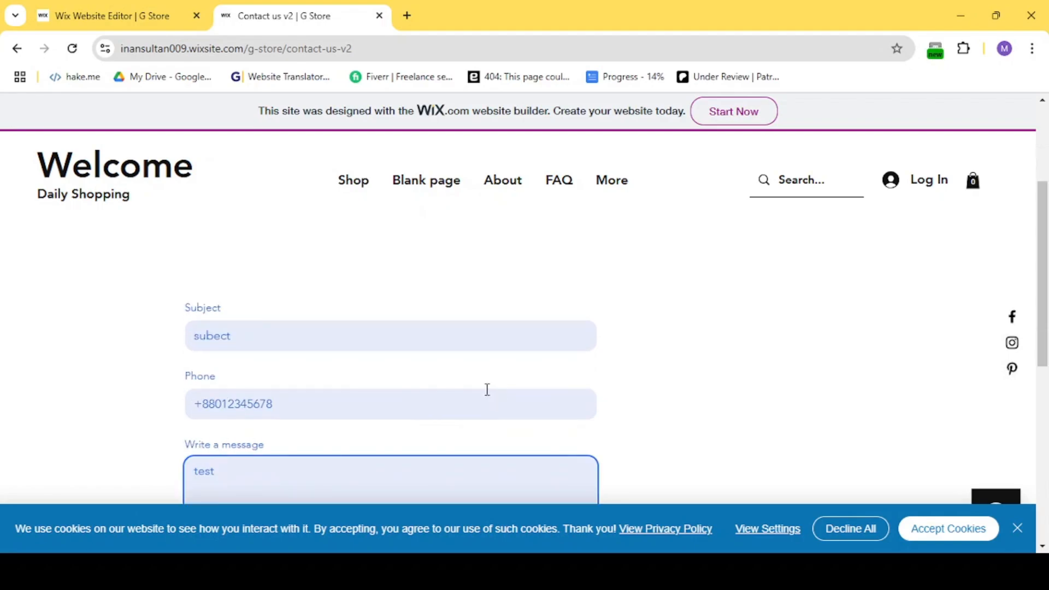
pyautogui.scroll(-2, 487, 389)
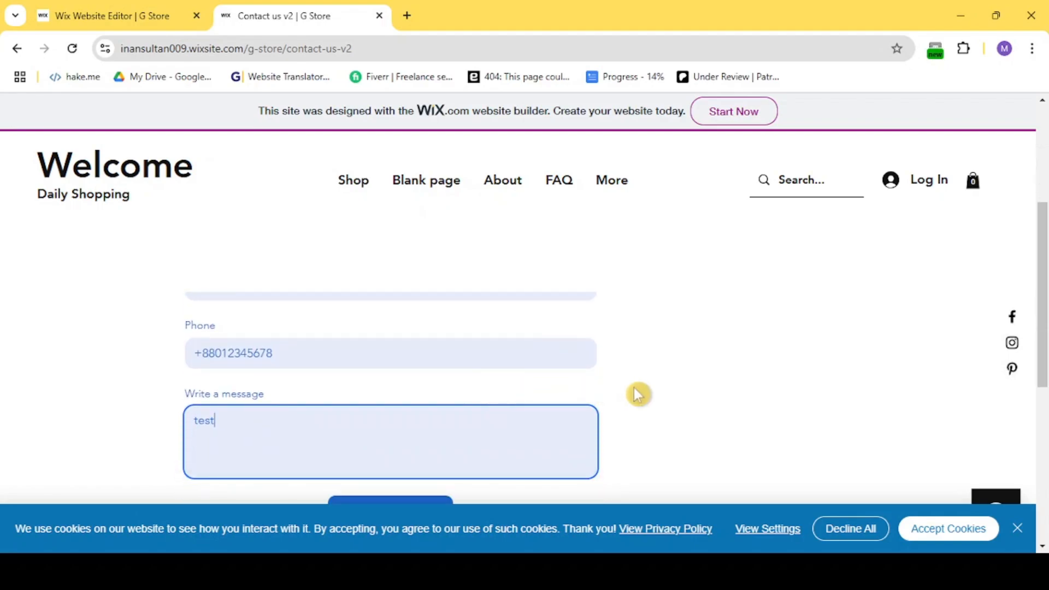
pyautogui.click(638, 393)
pyautogui.scroll(-2, 562, 405)
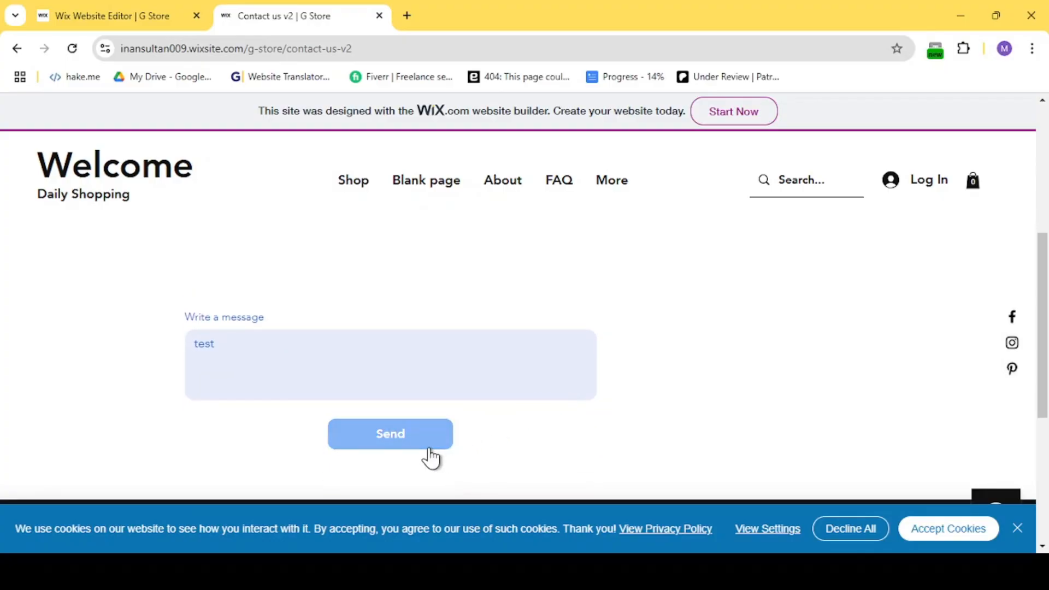
pyautogui.click(430, 451)
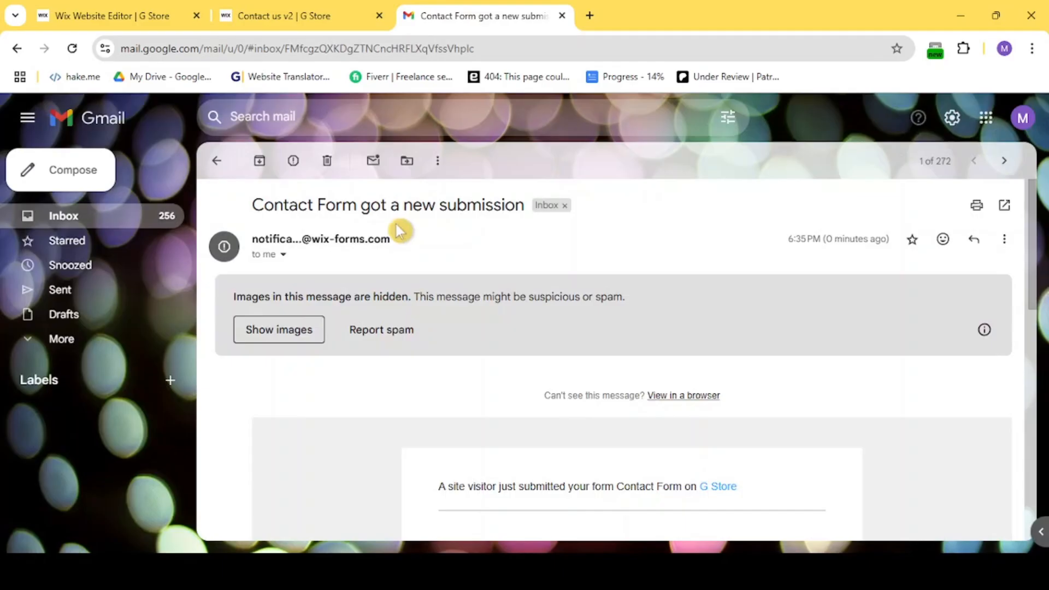
# - In Gmail, examine the arrival time and submission summary of the "Contact Form got a new submission" notification email
pyautogui.tripleClick(861, 239)
pyautogui.scroll(-6, 560, 257)
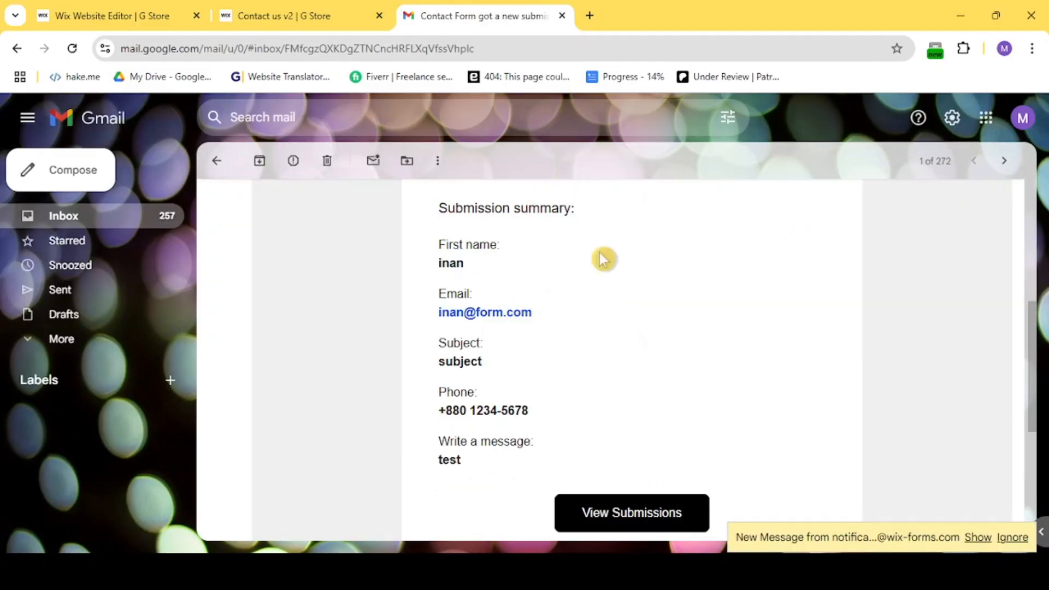
pyautogui.scroll(2, 580, 398)
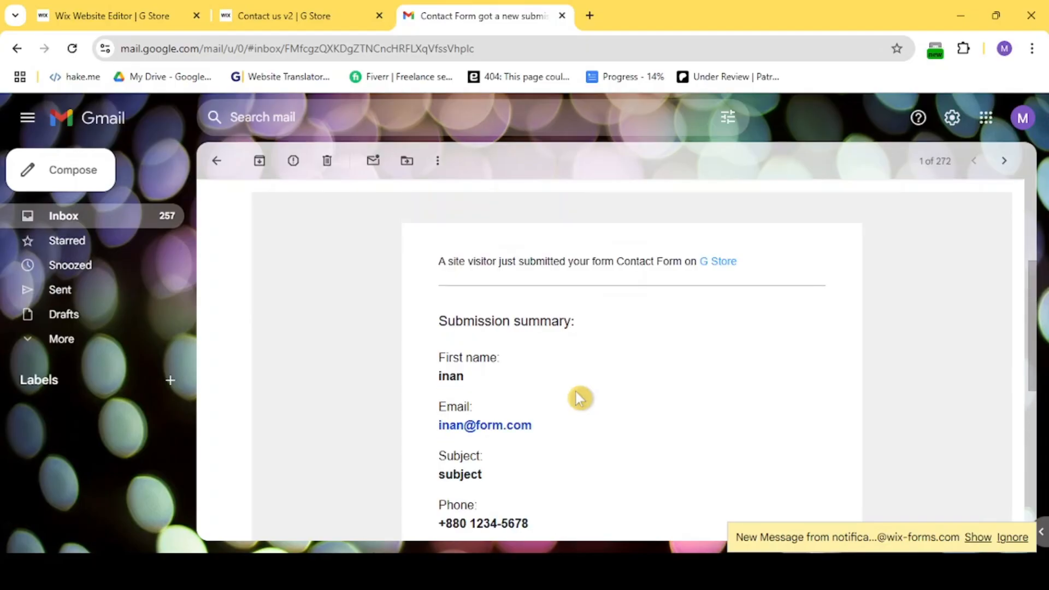
pyautogui.scroll(-2, 580, 398)
pyautogui.scroll(-3, 580, 399)
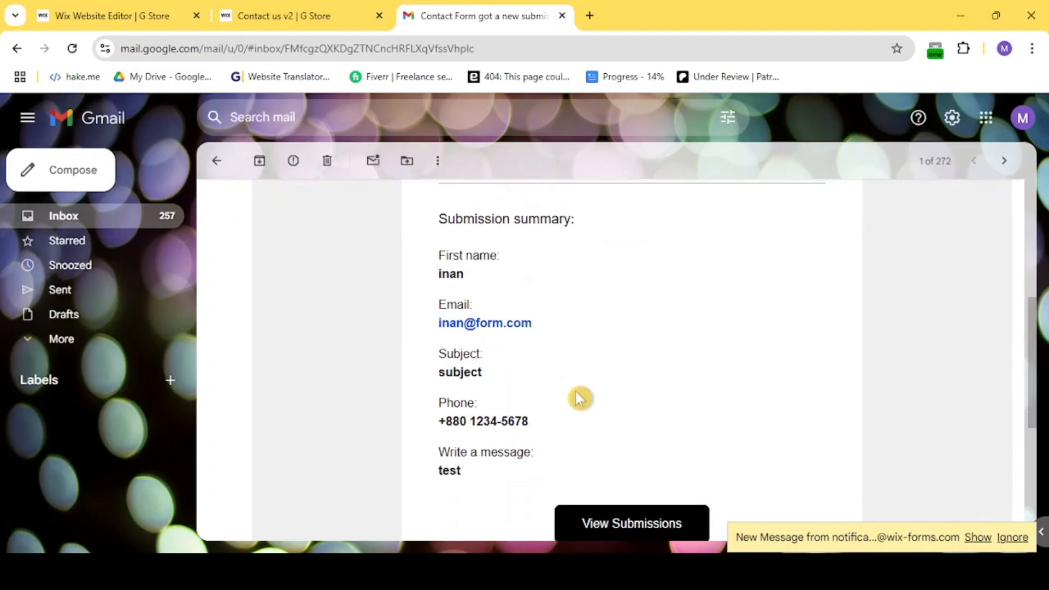
pyautogui.scroll(2, 580, 398)
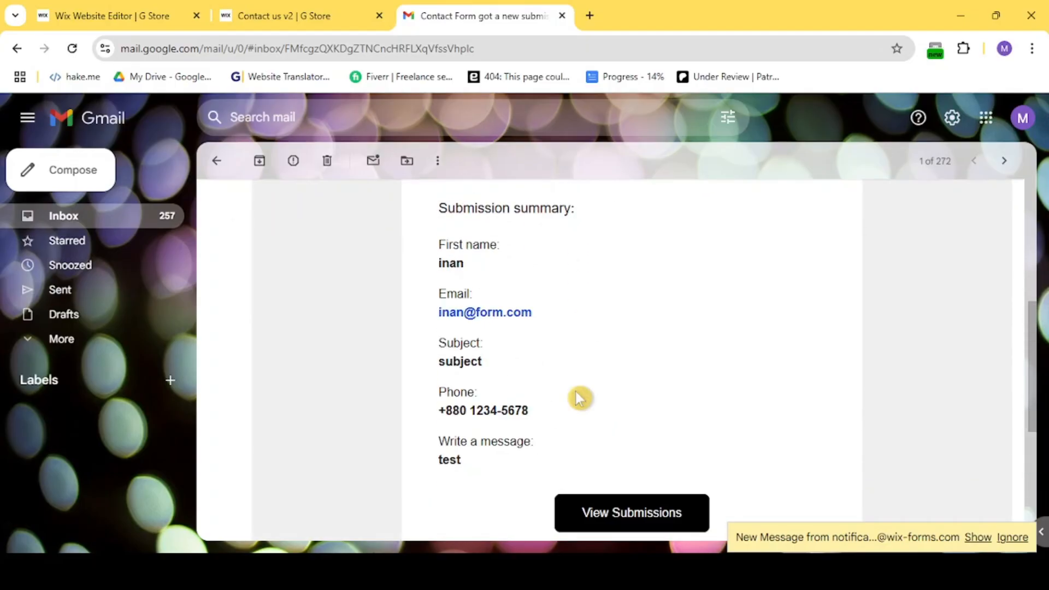